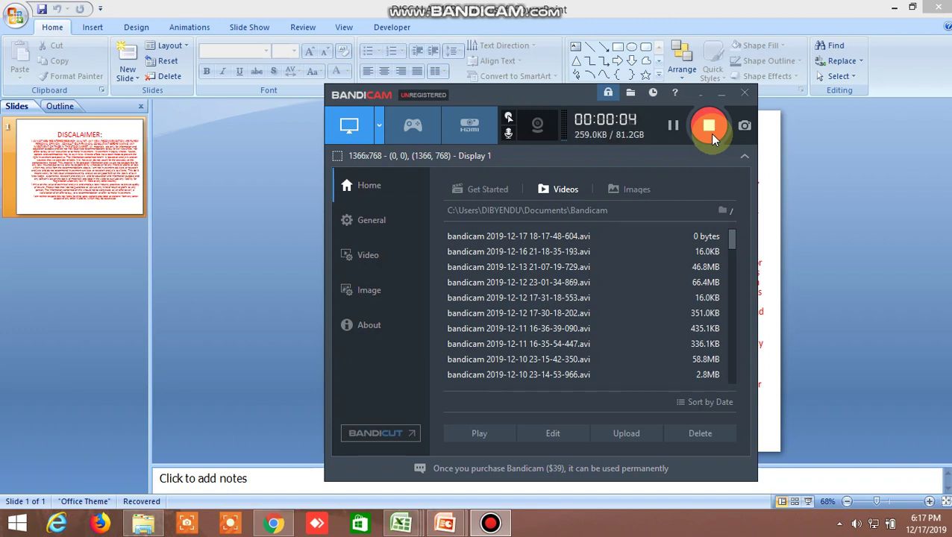
- Minimise Bandicam and bring up the SAFE STOCK TRADING AND INVESTMENT title slide in PowerPoint
{"action": "left_click", "coordinate": [721, 94]}
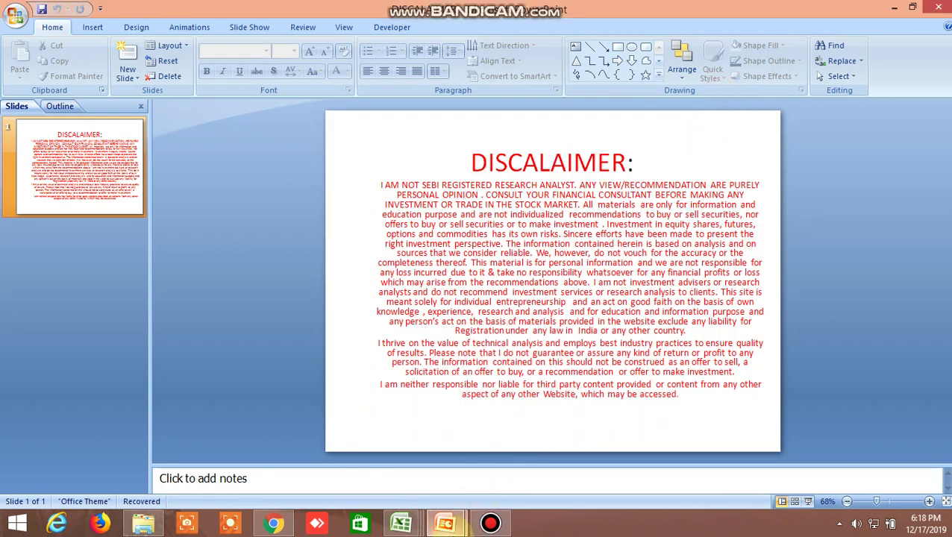
{"action": "mouse_move", "coordinate": [445, 523]}
{"action": "left_click", "coordinate": [357, 455]}
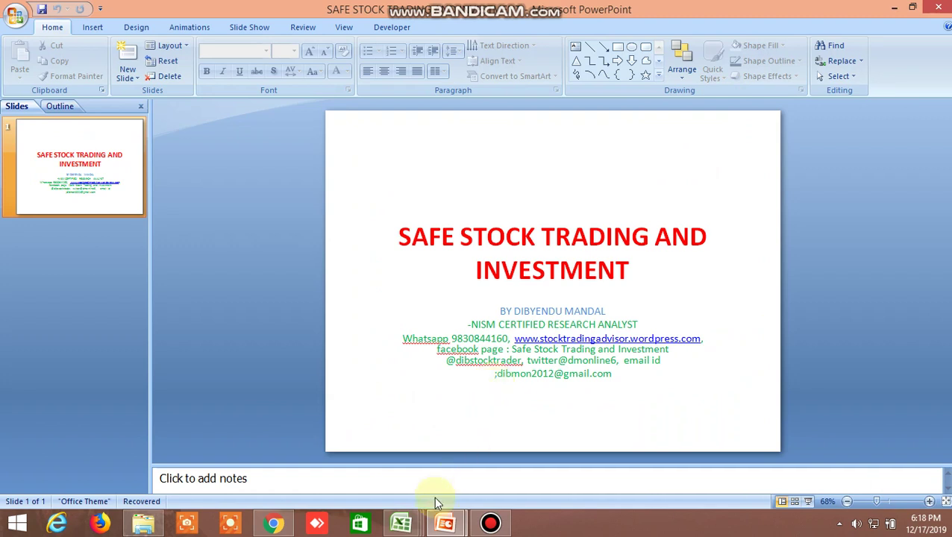
- Switch to the Safe trade WhatsApp chat and scroll through today's BUY SELL LEVEL files and targets
{"action": "mouse_move", "coordinate": [400, 523]}
{"action": "left_click", "coordinate": [277, 524]}
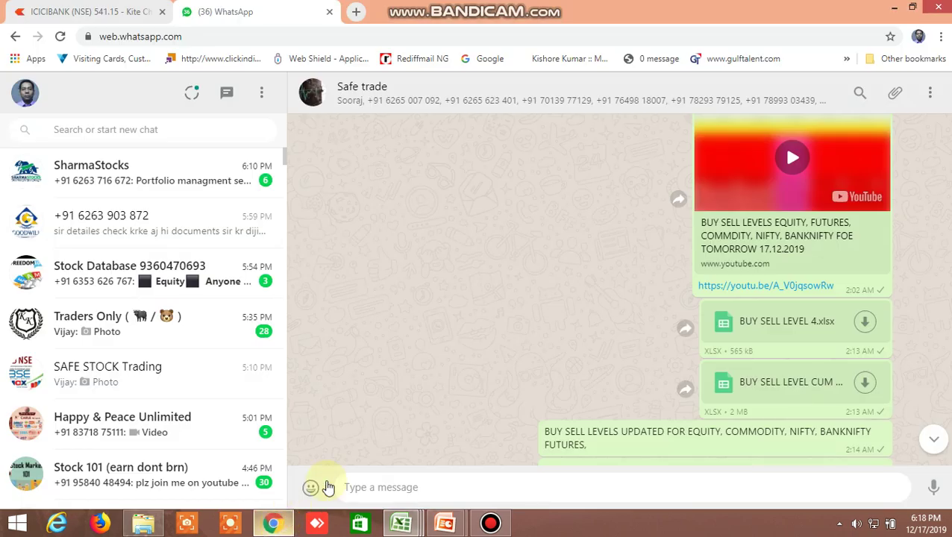
{"action": "scroll", "coordinate": [433, 340], "scroll_direction": "down", "scroll_amount": 1}
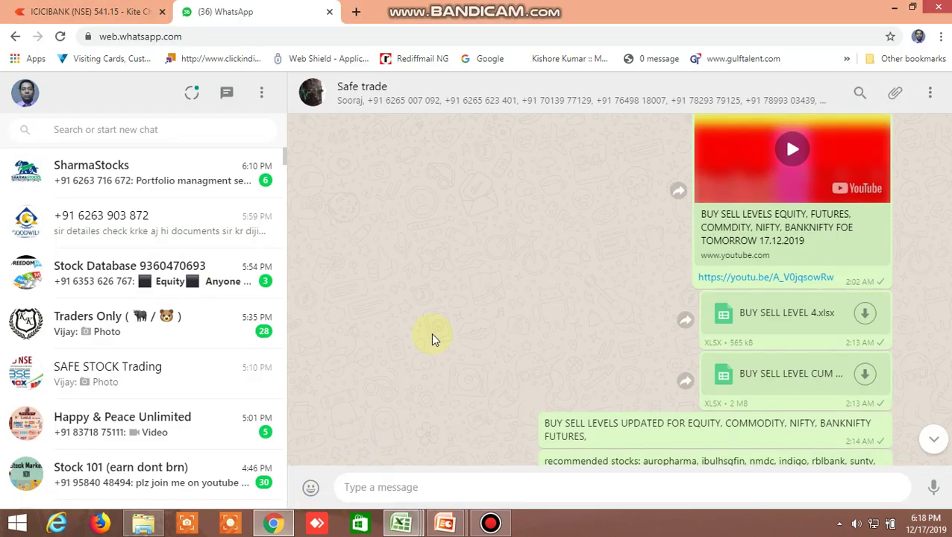
{"action": "scroll", "coordinate": [432, 339], "scroll_direction": "down", "scroll_amount": 5}
{"action": "scroll", "coordinate": [433, 340], "scroll_direction": "down", "scroll_amount": 2}
{"action": "scroll", "coordinate": [433, 339], "scroll_direction": "down", "scroll_amount": 3}
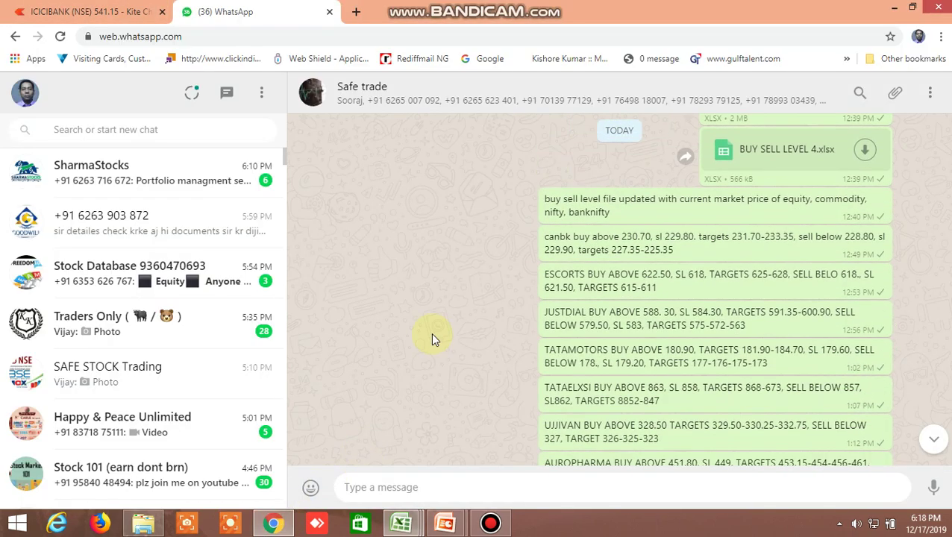
{"action": "scroll", "coordinate": [432, 339], "scroll_direction": "down", "scroll_amount": 1}
{"action": "scroll", "coordinate": [433, 340], "scroll_direction": "down", "scroll_amount": 3}
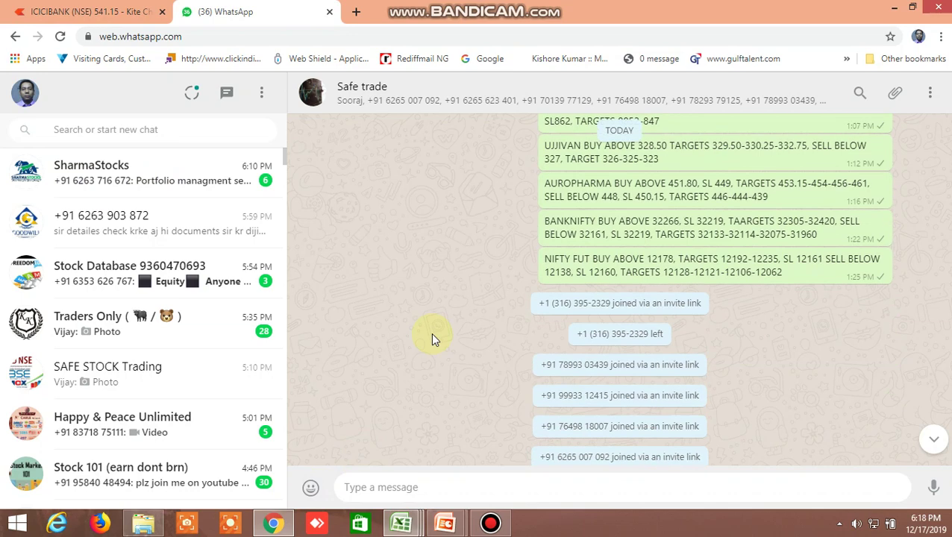
{"action": "scroll", "coordinate": [433, 340], "scroll_direction": "down", "scroll_amount": 2}
{"action": "scroll", "coordinate": [433, 339], "scroll_direction": "up", "scroll_amount": 3}
{"action": "scroll", "coordinate": [433, 340], "scroll_direction": "up", "scroll_amount": 3}
{"action": "scroll", "coordinate": [430, 333], "scroll_direction": "up", "scroll_amount": 3}
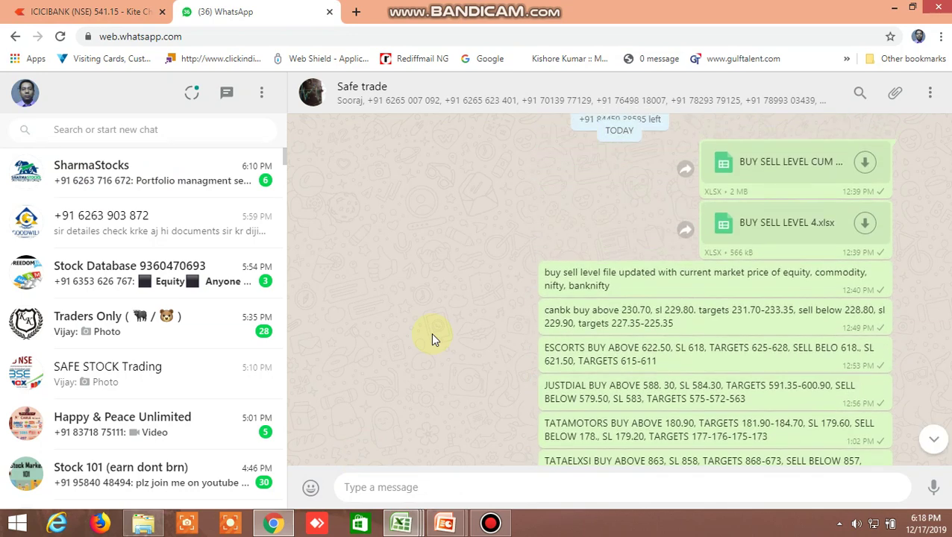
{"action": "scroll", "coordinate": [430, 333], "scroll_direction": "up", "scroll_amount": 2}
{"action": "mouse_move", "coordinate": [412, 531]}
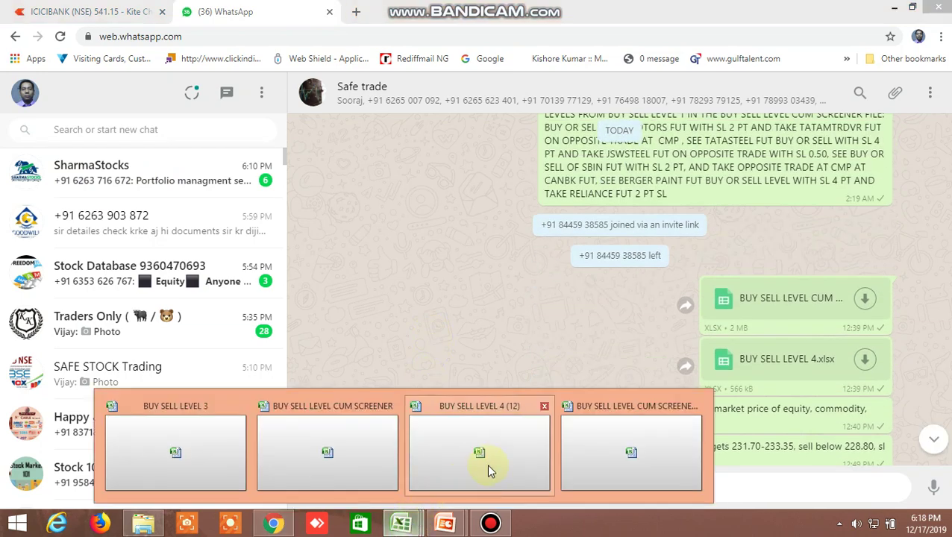
- Open the screener workbook and scroll up from row 150 to ACC's HIGH, LOW, CLOSE at row 3
{"action": "left_click", "coordinate": [637, 450]}
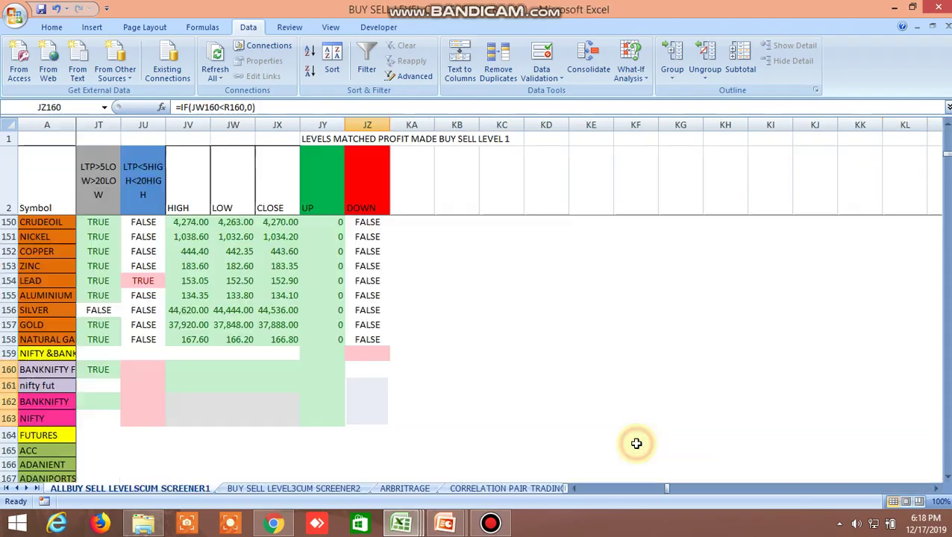
{"action": "scroll", "coordinate": [493, 358], "scroll_direction": "up", "scroll_amount": 3}
{"action": "scroll", "coordinate": [493, 358], "scroll_direction": "up", "scroll_amount": 1}
{"action": "scroll", "coordinate": [494, 358], "scroll_direction": "up", "scroll_amount": 9}
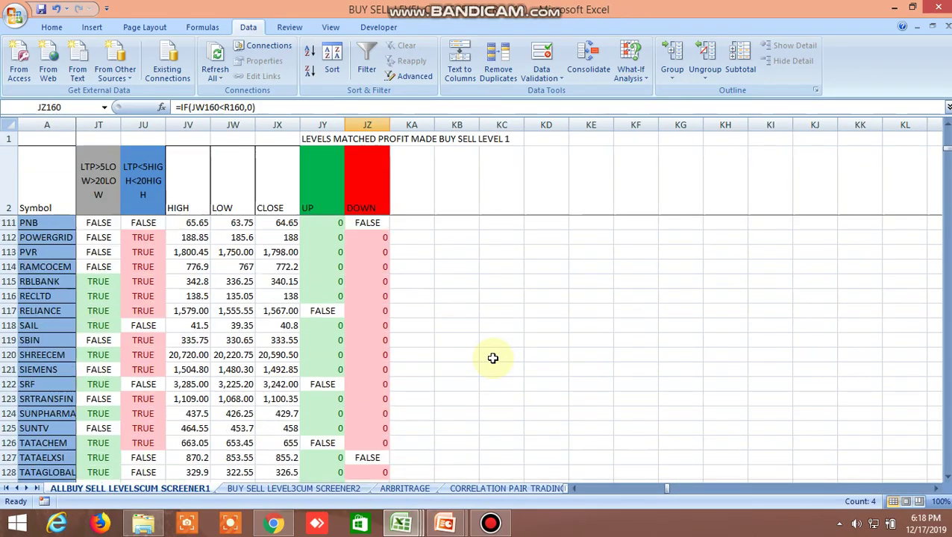
{"action": "scroll", "coordinate": [493, 358], "scroll_direction": "up", "scroll_amount": 9}
{"action": "scroll", "coordinate": [493, 358], "scroll_direction": "up", "scroll_amount": 10}
{"action": "scroll", "coordinate": [493, 358], "scroll_direction": "up", "scroll_amount": 11}
{"action": "scroll", "coordinate": [493, 358], "scroll_direction": "up", "scroll_amount": 6}
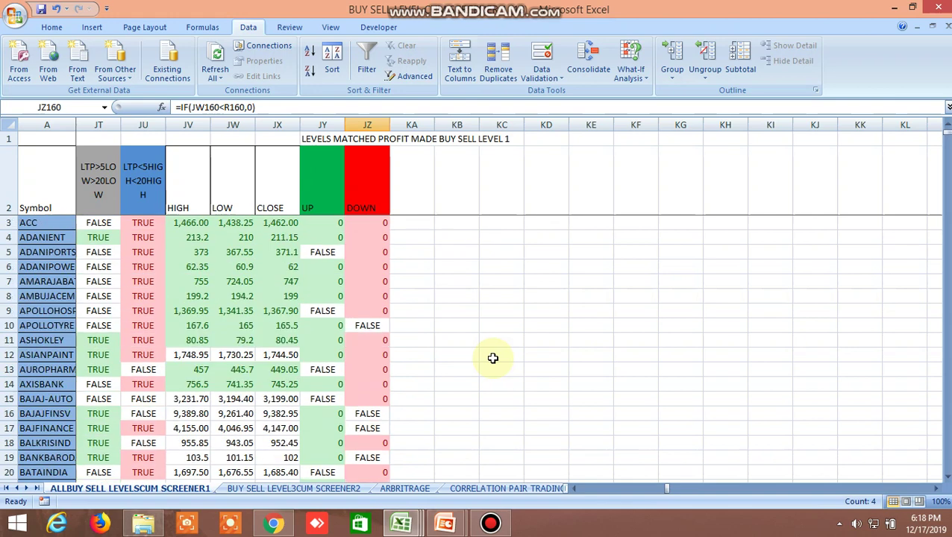
{"action": "left_click_drag", "start_coordinate": [667, 487], "coordinate": [667, 488]}
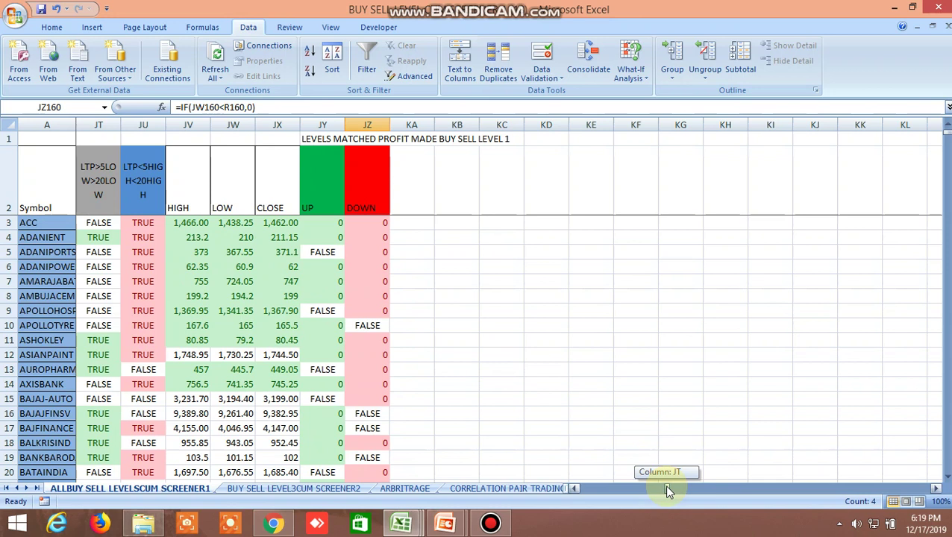
- Scroll left to the BUY SELL LEVELS 1 targets at column B, then right to VWAP and TIRONE LEVEL columns
{"action": "left_click_drag", "start_coordinate": [667, 486], "coordinate": [572, 499]}
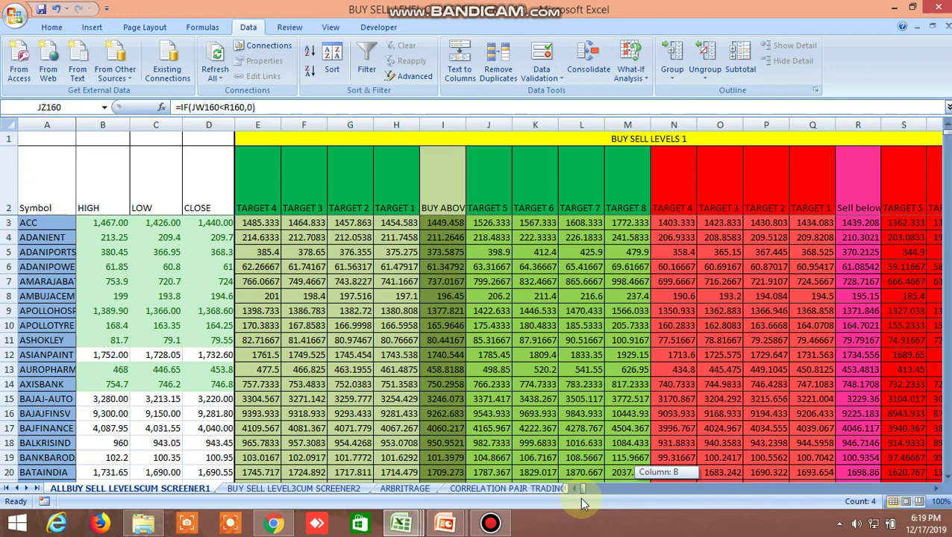
{"action": "left_click_drag", "start_coordinate": [580, 497], "coordinate": [582, 497]}
{"action": "left_click_drag", "start_coordinate": [584, 498], "coordinate": [641, 491]}
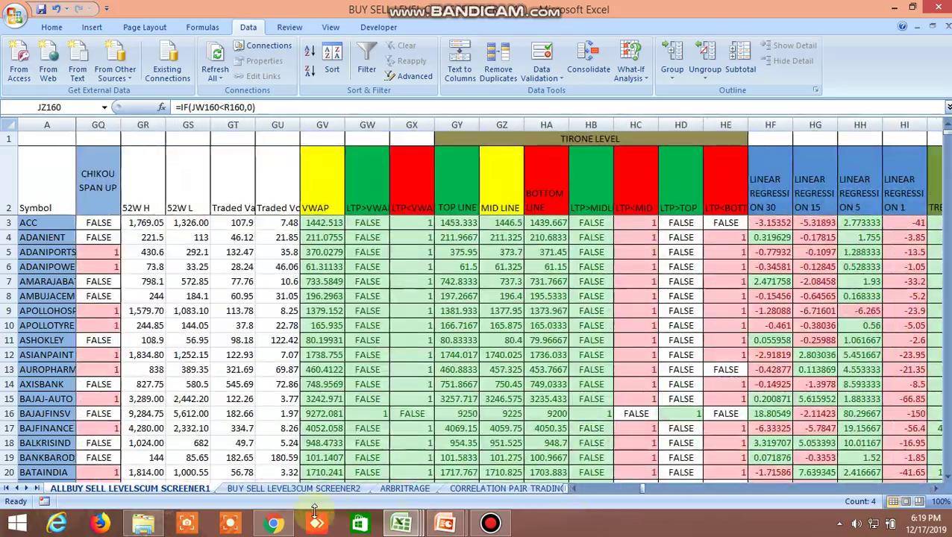
- Glance at WhatsApp, revisit the screener's LEVELS MATCHED PROFIT MADE columns at JR, then switch to BUY SELL LEVEL 4
{"action": "left_click", "coordinate": [274, 523]}
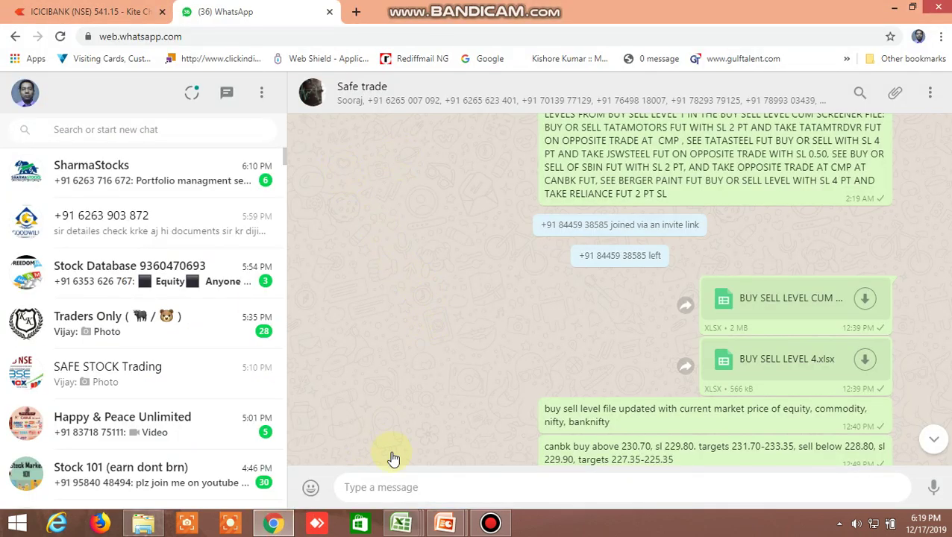
{"action": "mouse_move", "coordinate": [402, 523]}
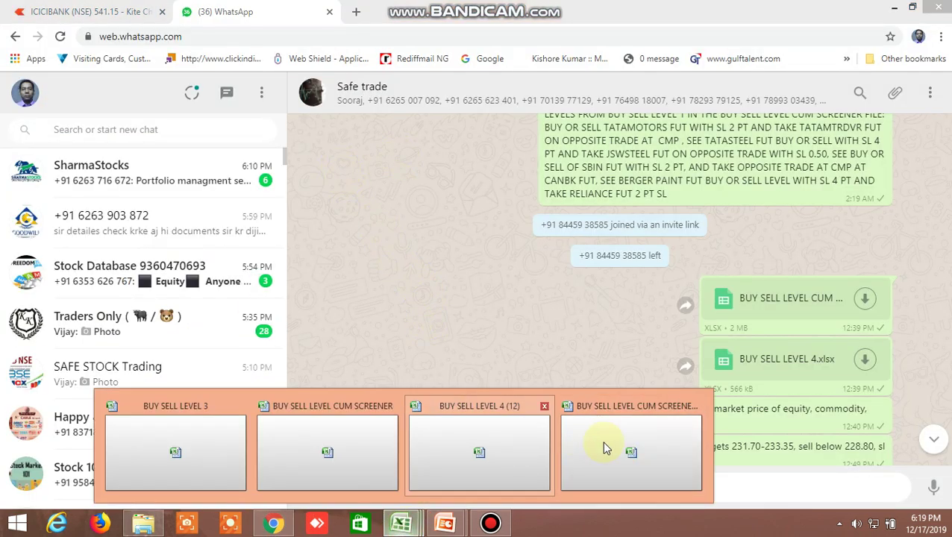
{"action": "left_click", "coordinate": [626, 445]}
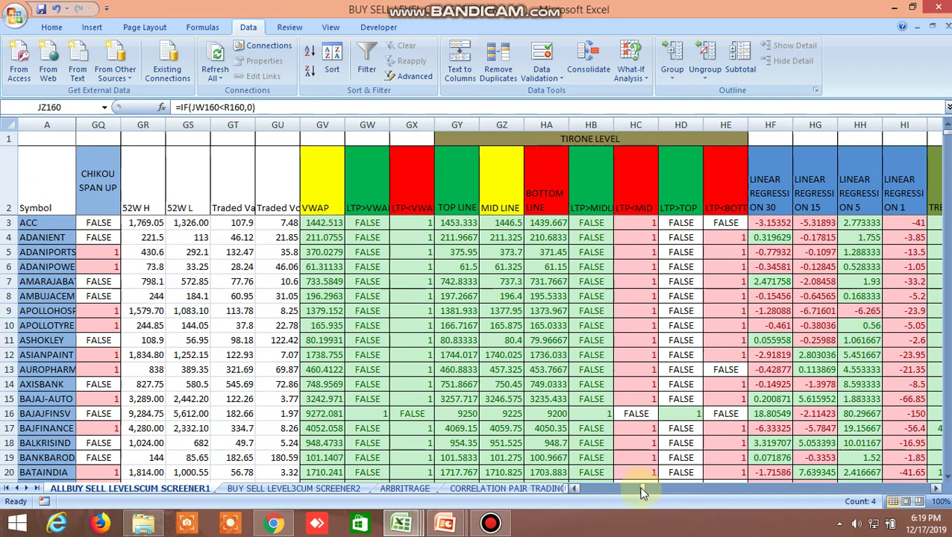
{"action": "left_click_drag", "start_coordinate": [642, 486], "coordinate": [669, 502]}
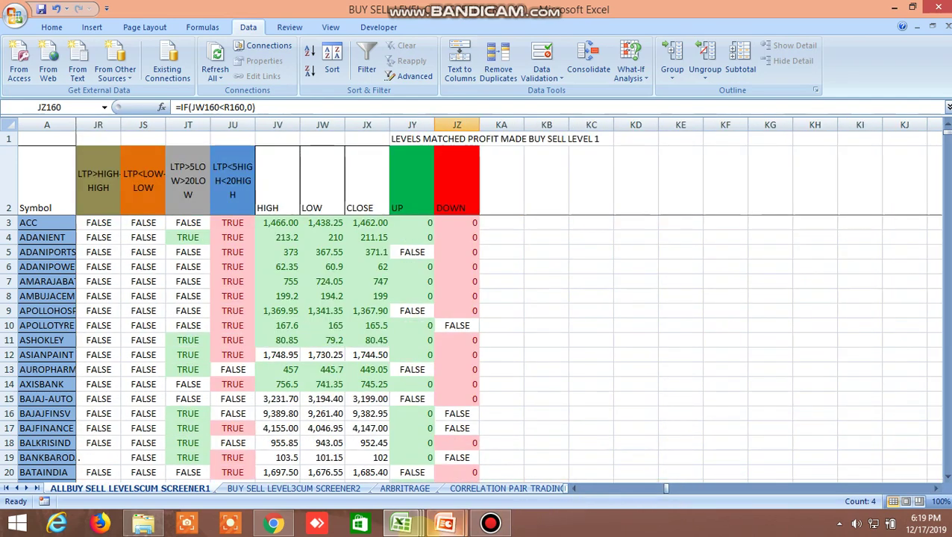
{"action": "mouse_move", "coordinate": [401, 523]}
{"action": "left_click", "coordinate": [479, 460]}
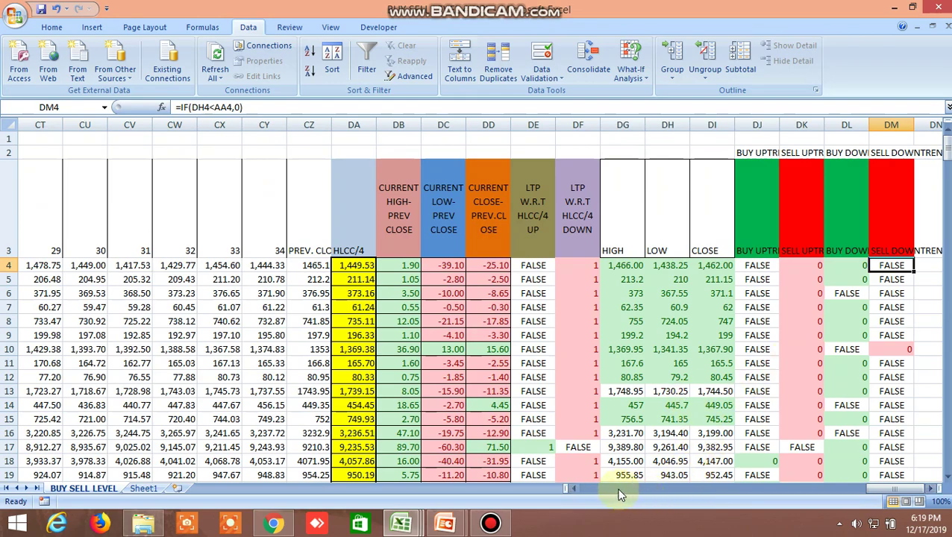
{"action": "mouse_move", "coordinate": [887, 485]}
{"action": "left_mouse_down"}
{"action": "mouse_move", "coordinate": [582, 507]}
{"action": "mouse_move", "coordinate": [616, 494]}
{"action": "mouse_move", "coordinate": [931, 475]}
{"action": "left_mouse_up"}
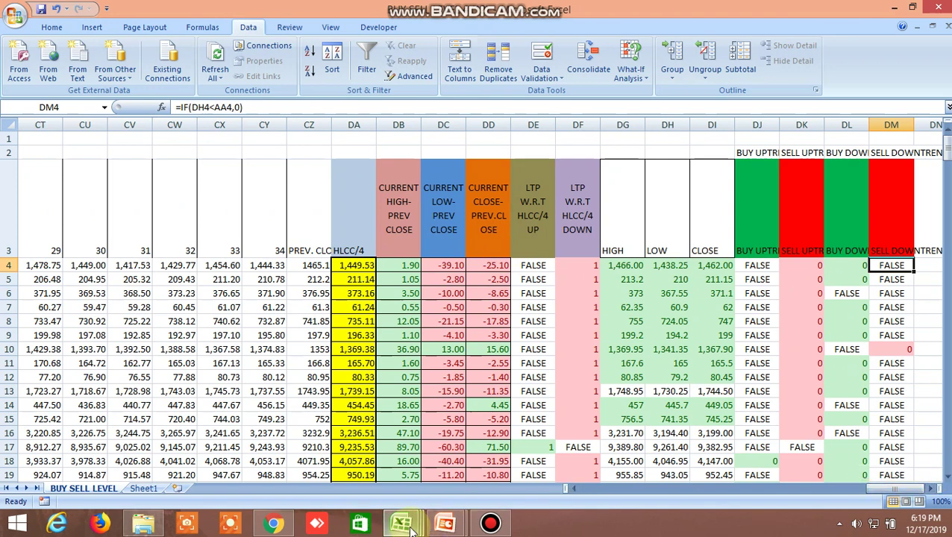
{"action": "left_click", "coordinate": [402, 524]}
{"action": "left_click", "coordinate": [483, 463]}
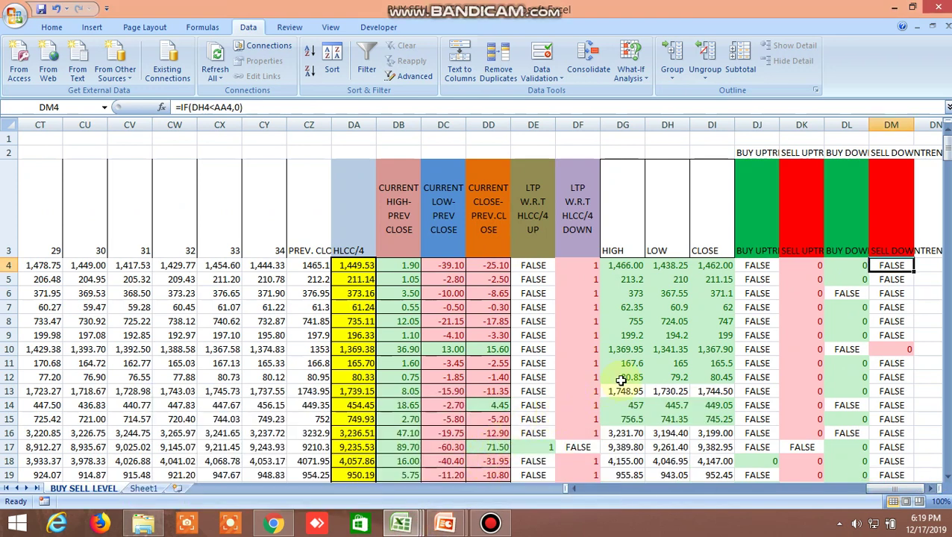
{"action": "left_click", "coordinate": [402, 524]}
{"action": "left_click", "coordinate": [474, 448]}
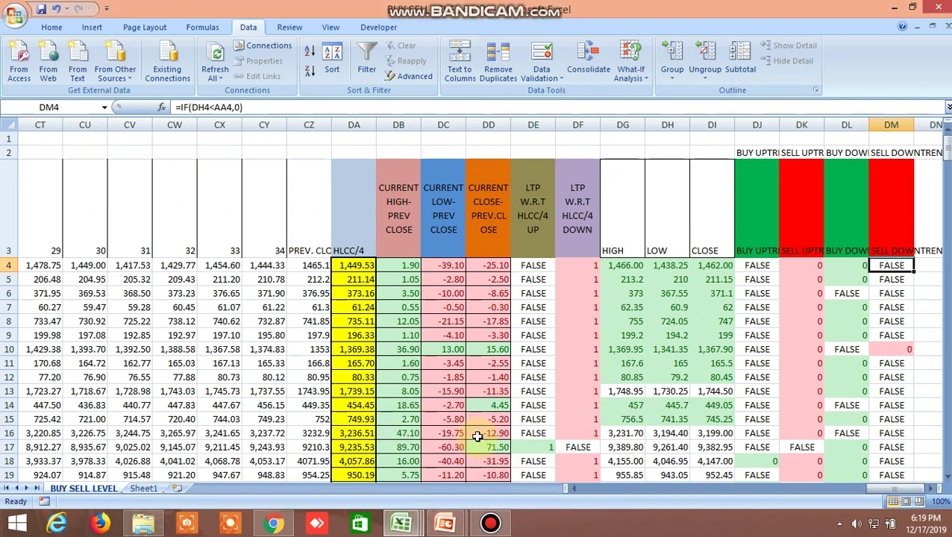
{"action": "left_click", "coordinate": [402, 524]}
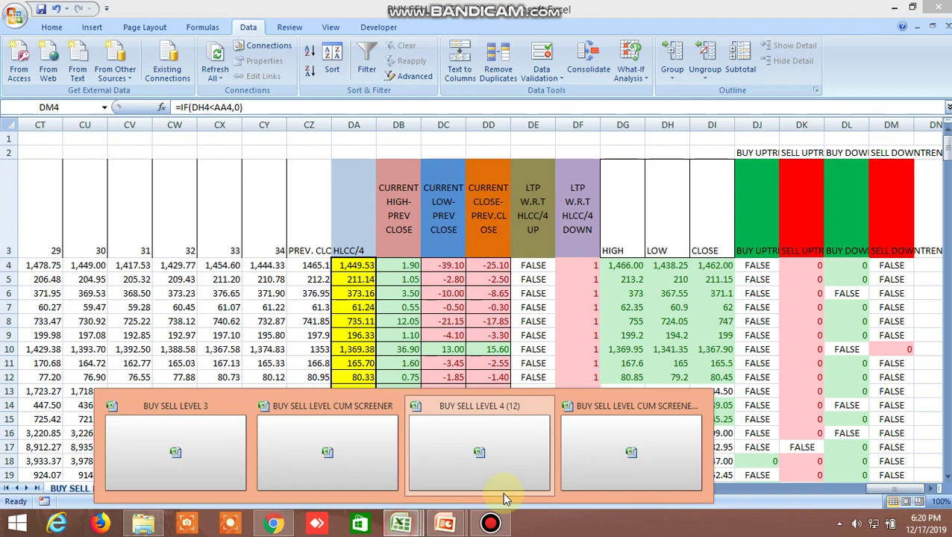
- Return to the BUY SELL LEVEL CUM SCREENER workbook and scroll down through the stock rows
{"action": "left_click", "coordinate": [611, 461]}
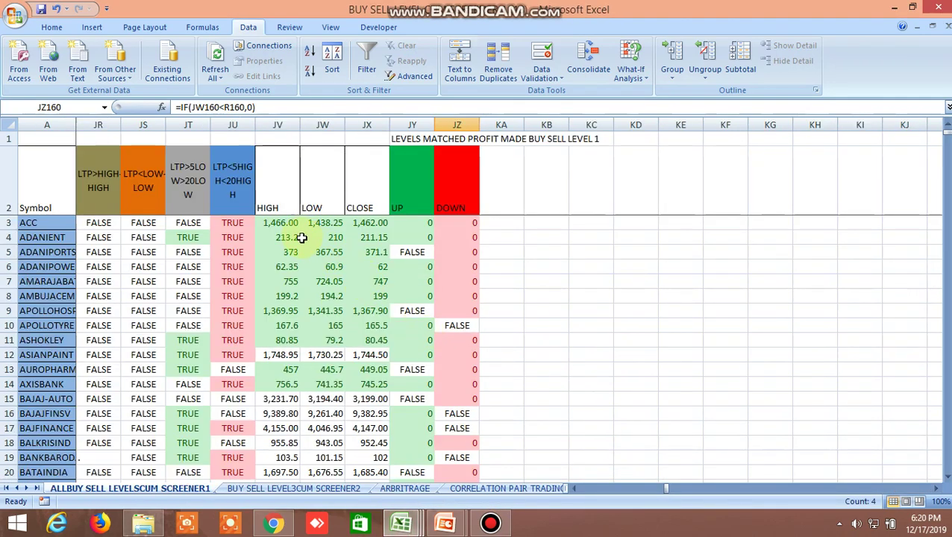
{"action": "scroll", "coordinate": [309, 308], "scroll_direction": "down", "scroll_amount": 6}
{"action": "scroll", "coordinate": [308, 308], "scroll_direction": "down", "scroll_amount": 6}
{"action": "scroll", "coordinate": [309, 310], "scroll_direction": "down", "scroll_amount": 6}
{"action": "scroll", "coordinate": [309, 311], "scroll_direction": "down", "scroll_amount": 7}
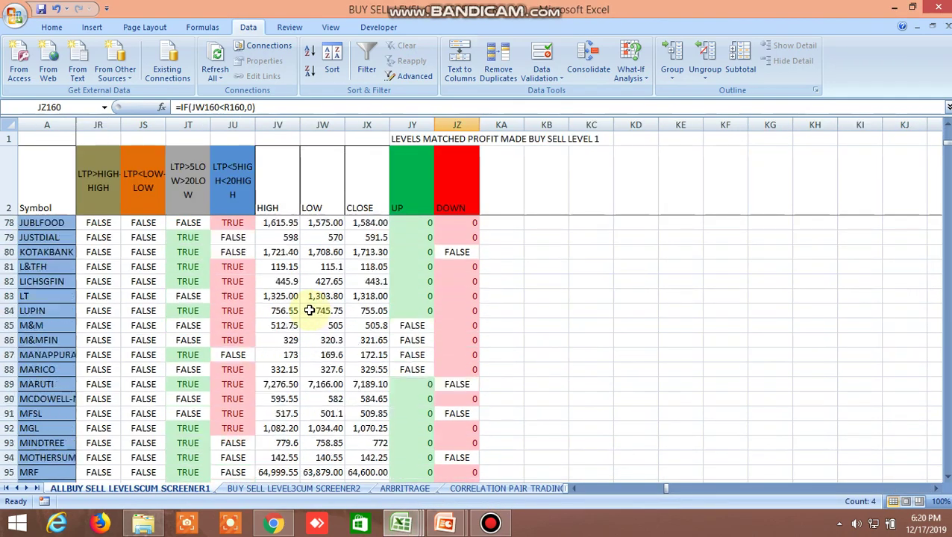
{"action": "scroll", "coordinate": [308, 309], "scroll_direction": "down", "scroll_amount": 7}
{"action": "scroll", "coordinate": [308, 308], "scroll_direction": "down", "scroll_amount": 3}
- Back at row 3, read ACC's UP formula =IF(JV3>I3,0) in JY3 and DOWN =IF(JW3<R3,0) in JZ3
{"action": "scroll", "coordinate": [307, 304], "scroll_direction": "up", "scroll_amount": 10}
{"action": "scroll", "coordinate": [308, 304], "scroll_direction": "up", "scroll_amount": 12}
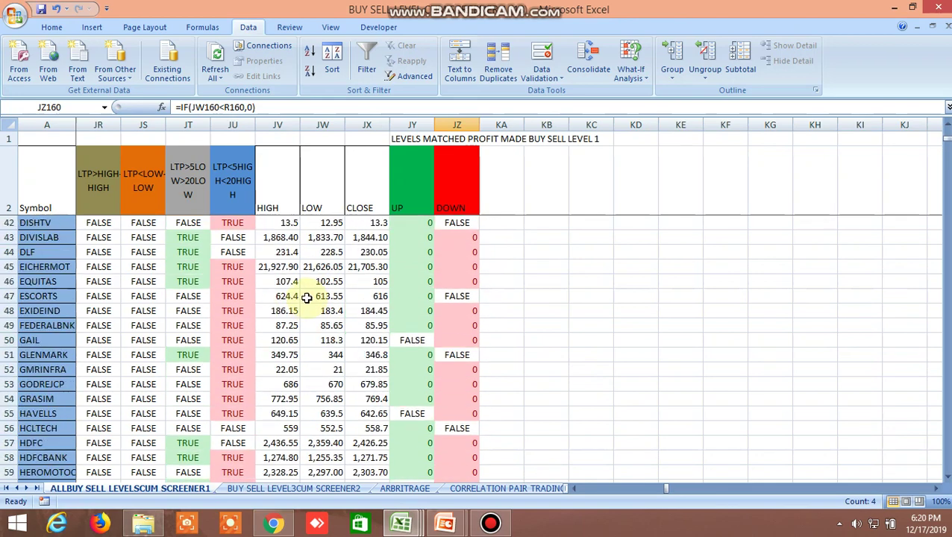
{"action": "scroll", "coordinate": [311, 283], "scroll_direction": "up", "scroll_amount": 10}
{"action": "scroll", "coordinate": [331, 258], "scroll_direction": "up", "scroll_amount": 3}
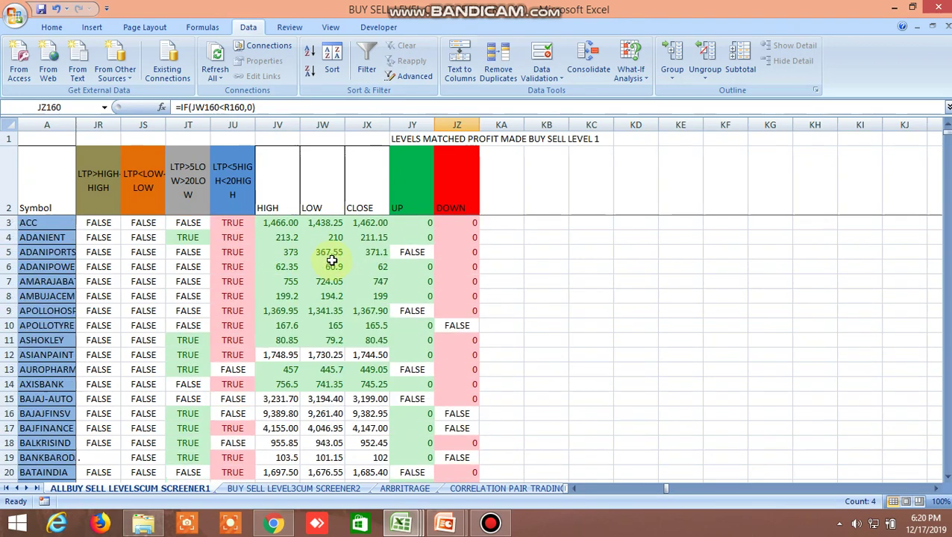
{"action": "left_click", "coordinate": [418, 225]}
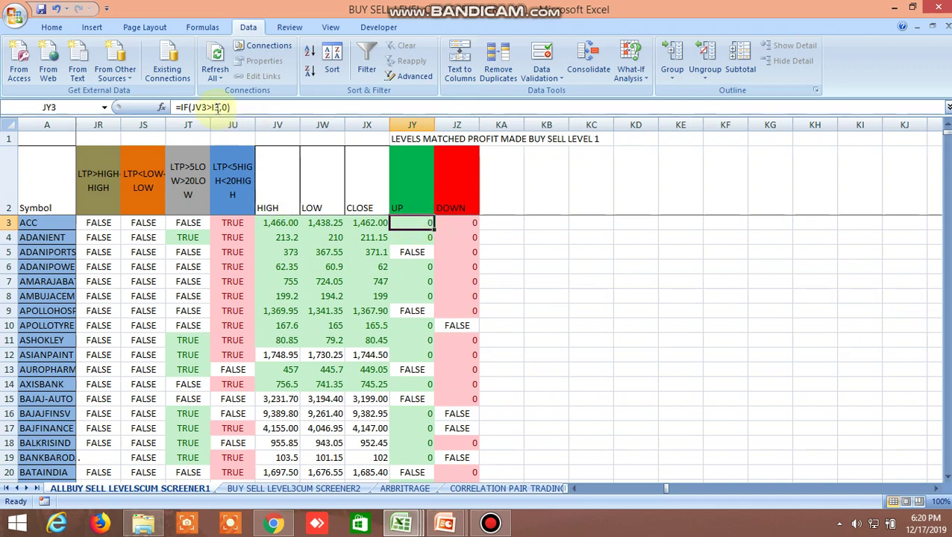
{"action": "left_click", "coordinate": [459, 221]}
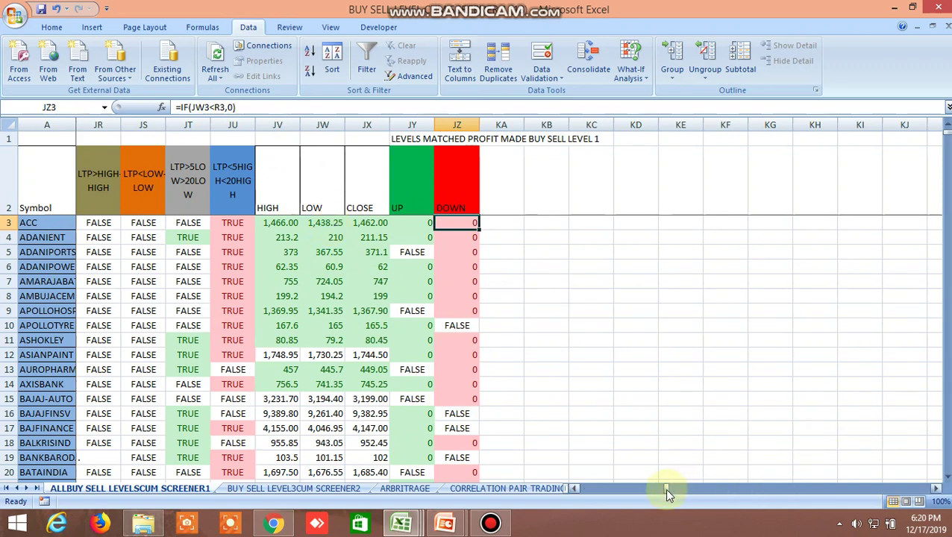
- Check ACC's buy-above level in I3 and sell-below level in R3, then bring the browser forward
{"action": "left_click_drag", "start_coordinate": [667, 489], "coordinate": [576, 492]}
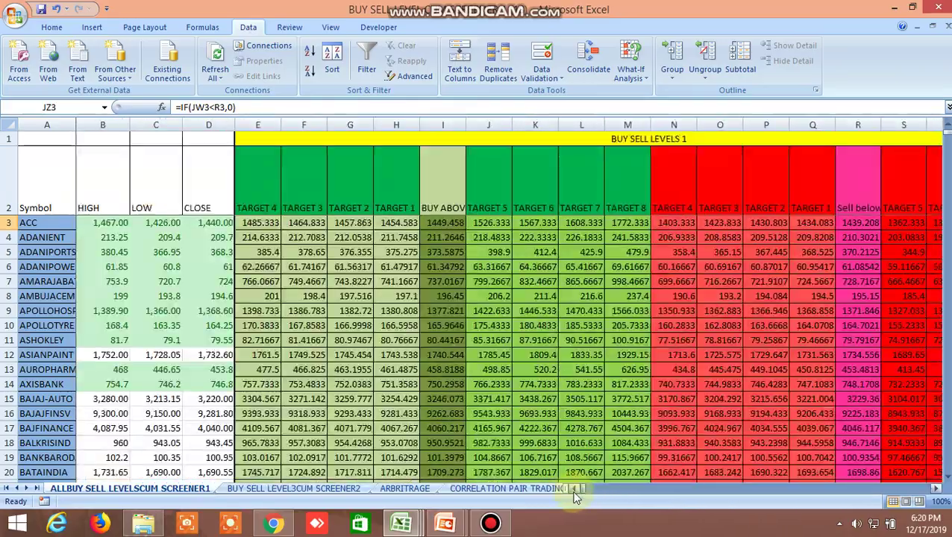
{"action": "left_click", "coordinate": [440, 224]}
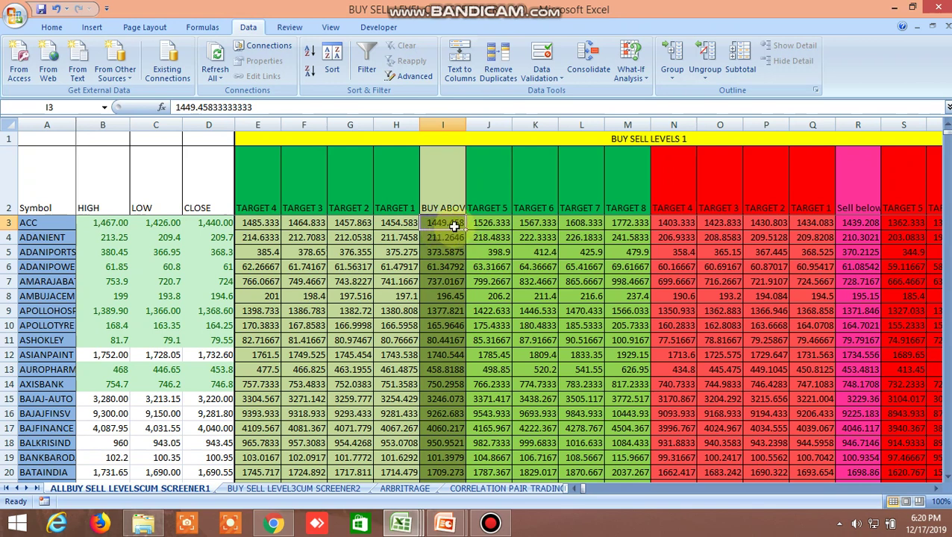
{"action": "left_click", "coordinate": [860, 222]}
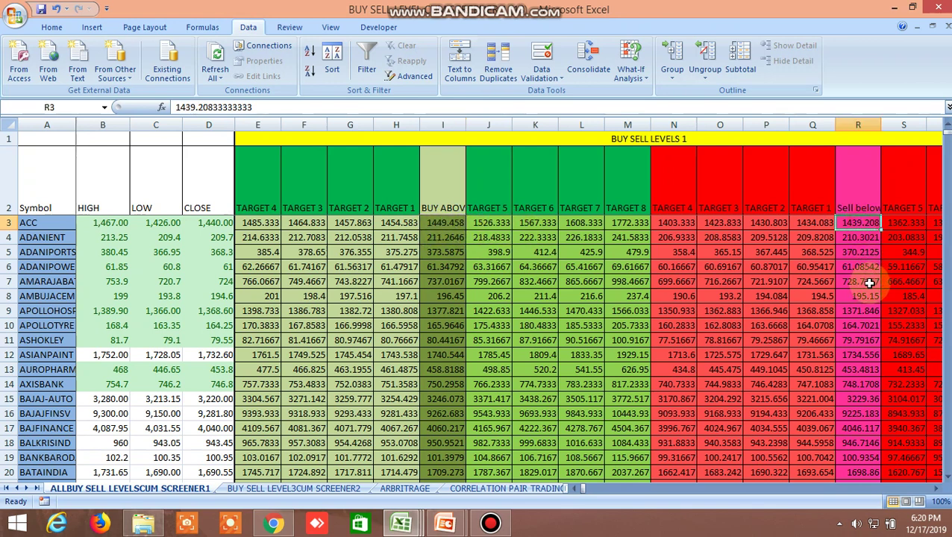
{"action": "left_click", "coordinate": [273, 523]}
- Open the Kite chart page, show the stock watchlist, and dismiss the WhatsApp notification
{"action": "left_click", "coordinate": [77, 10]}
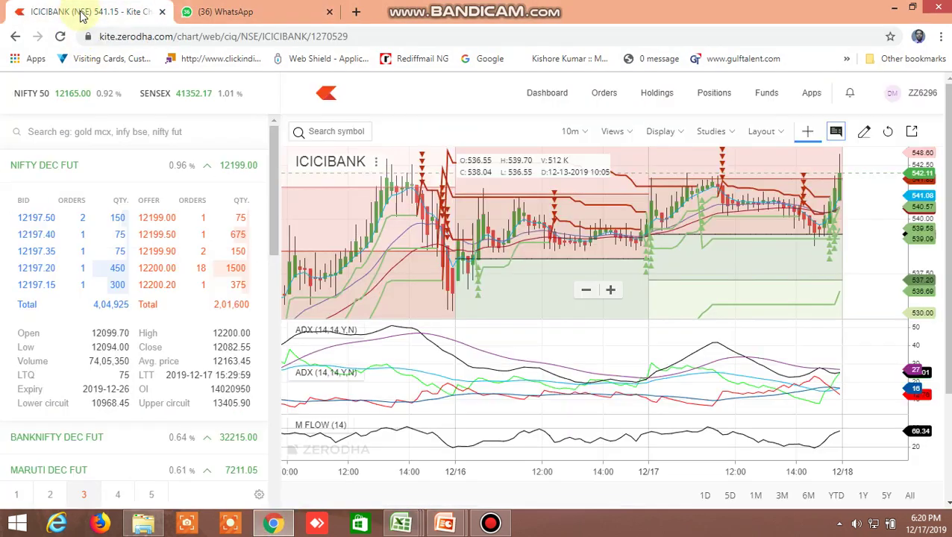
{"action": "left_click", "coordinate": [17, 495]}
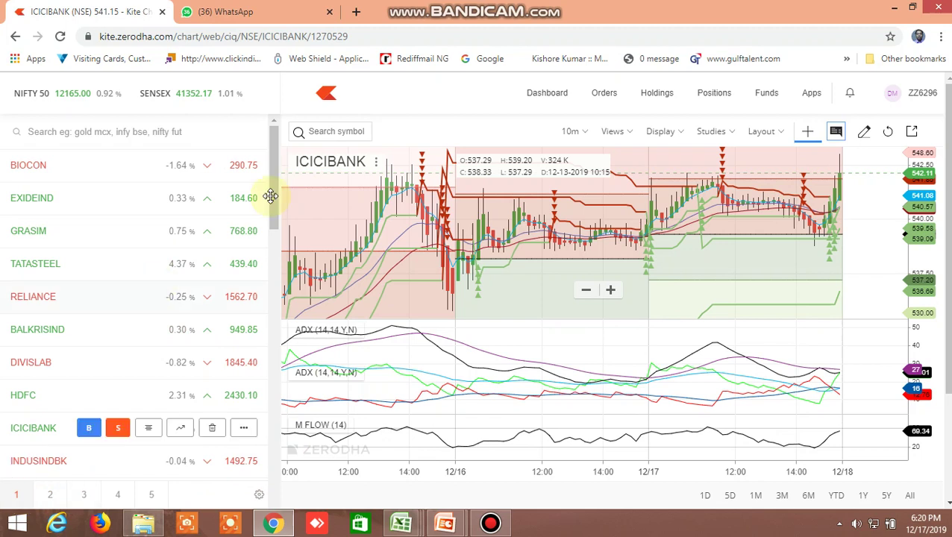
{"action": "scroll", "coordinate": [270, 196], "scroll_direction": "down", "scroll_amount": 4}
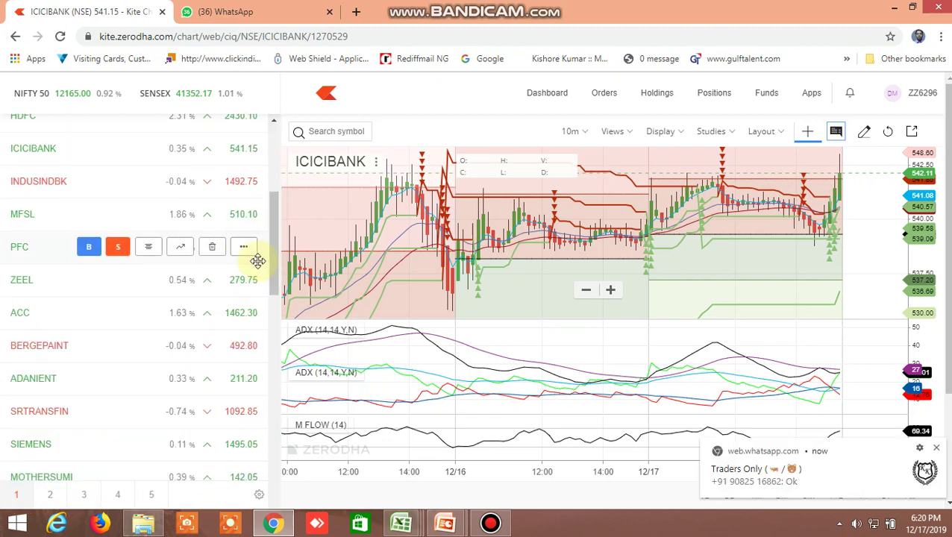
{"action": "left_click", "coordinate": [936, 448]}
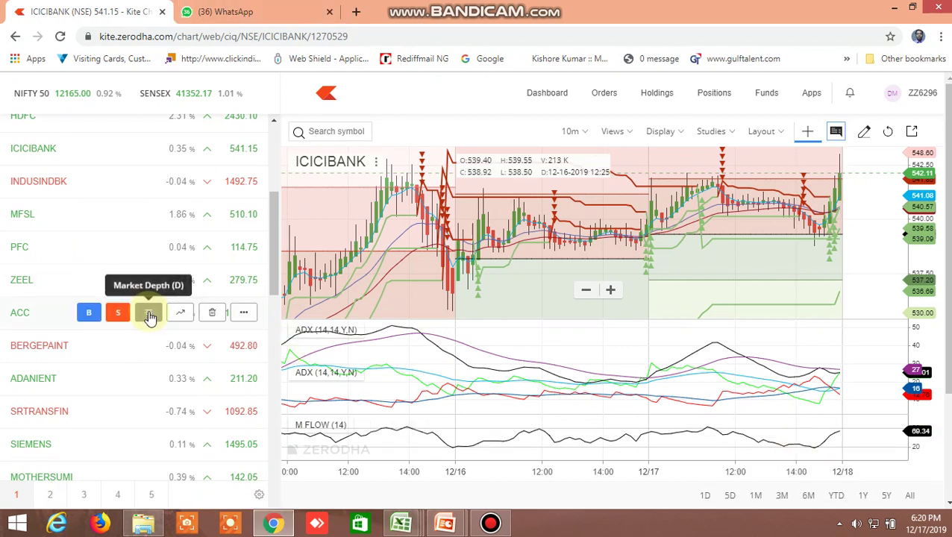
- Show ACC's market depth and day figures, then open ACC's 10-minute price chart
{"action": "left_click", "coordinate": [149, 312]}
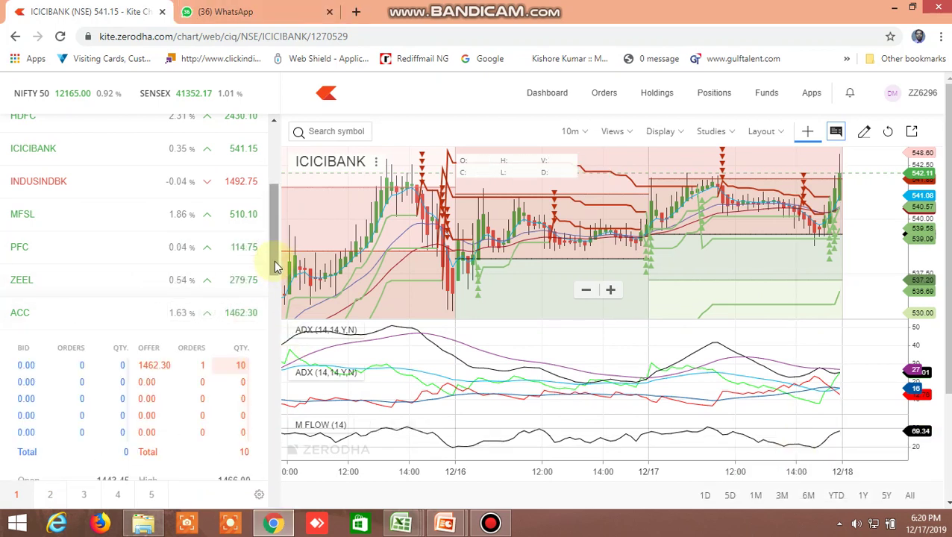
{"action": "scroll", "coordinate": [275, 280], "scroll_direction": "down", "scroll_amount": 1}
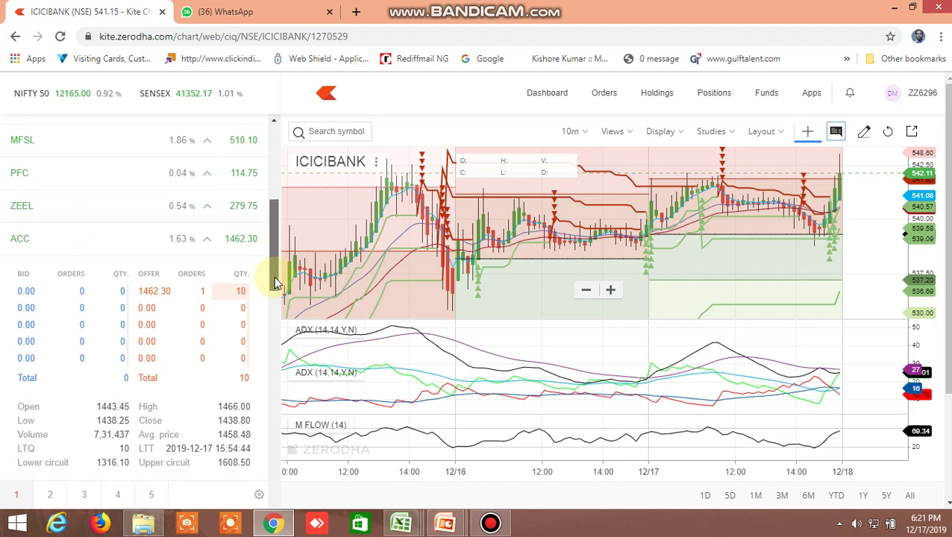
{"action": "scroll", "coordinate": [275, 282], "scroll_direction": "down", "scroll_amount": 1}
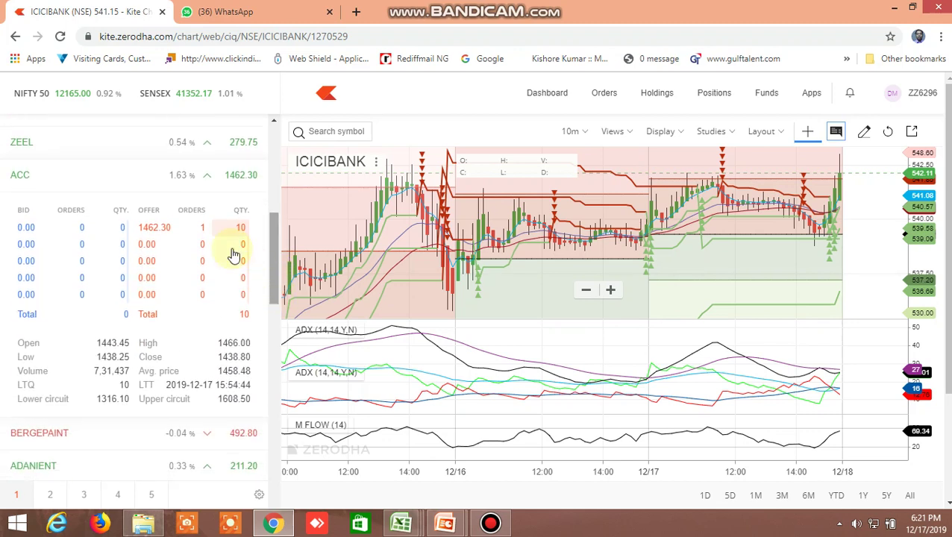
{"action": "mouse_move", "coordinate": [176, 176]}
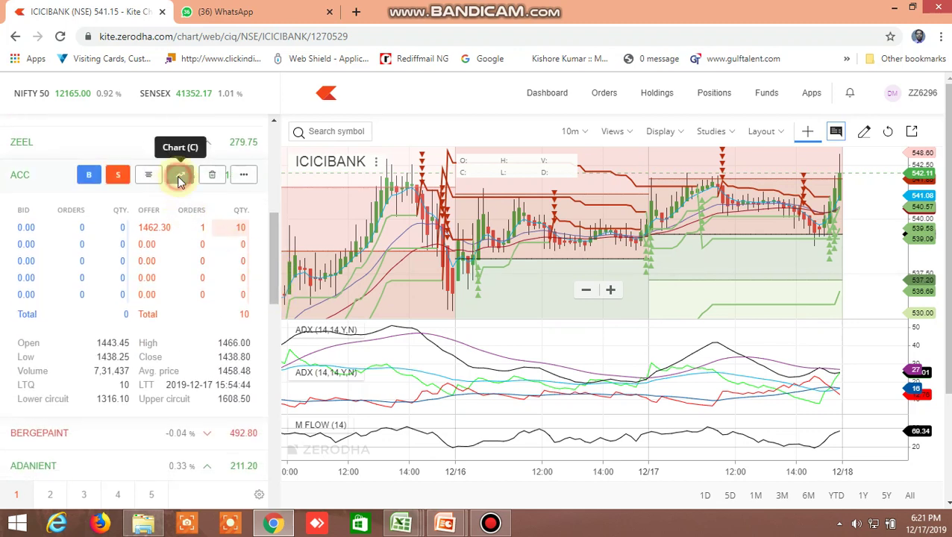
{"action": "left_click", "coordinate": [180, 182]}
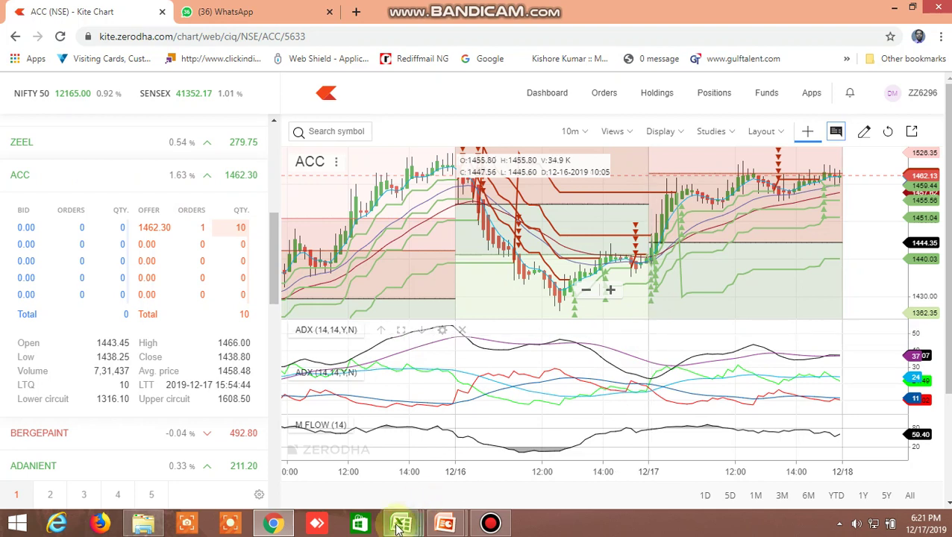
- Look up ACC's buy-above value 1449.458 in the screener's cell I3, then return to the Kite ACC chart
{"action": "mouse_move", "coordinate": [400, 523]}
{"action": "left_click", "coordinate": [631, 453]}
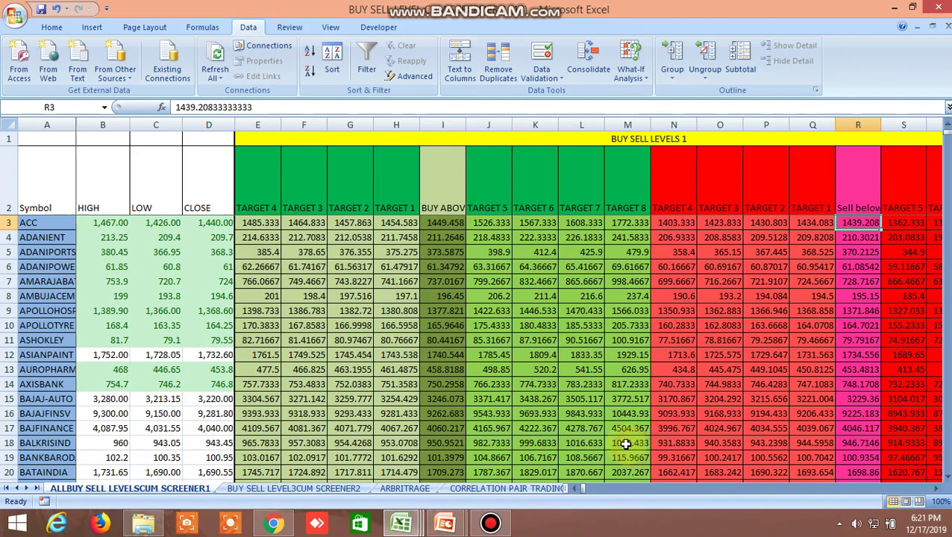
{"action": "left_click", "coordinate": [442, 224]}
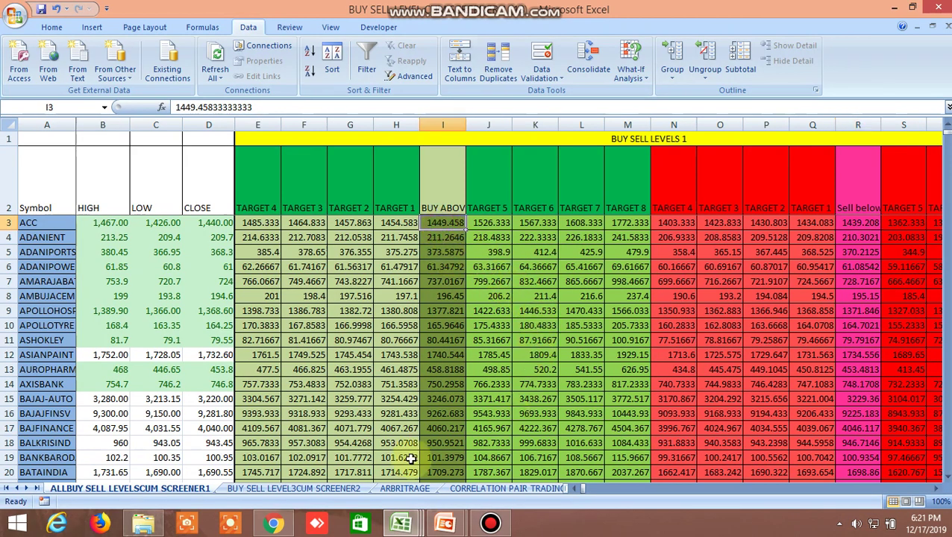
{"action": "left_click", "coordinate": [273, 525]}
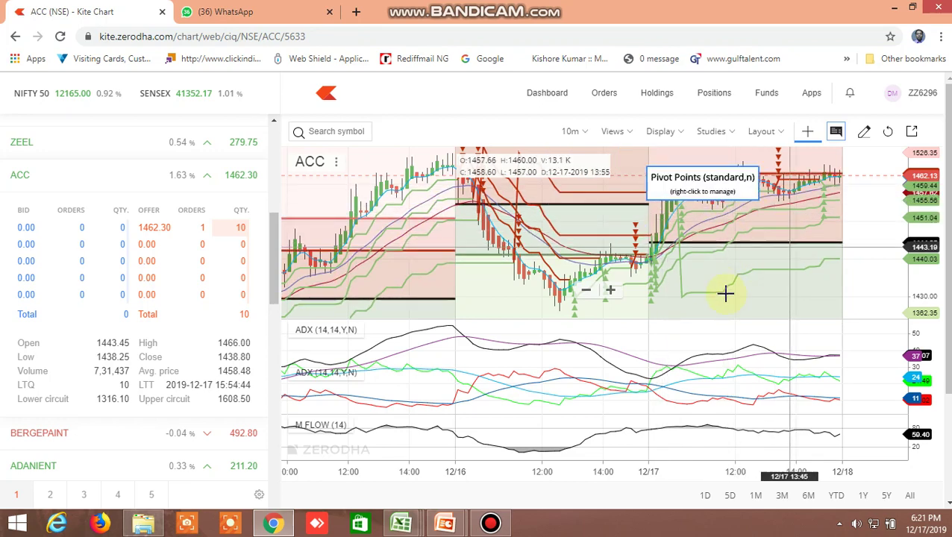
- Switch from the ACC chart back to the BUY SELL LEVEL CUM SCREENER workbook showing buy-above 1449.458
{"action": "mouse_move", "coordinate": [401, 522]}
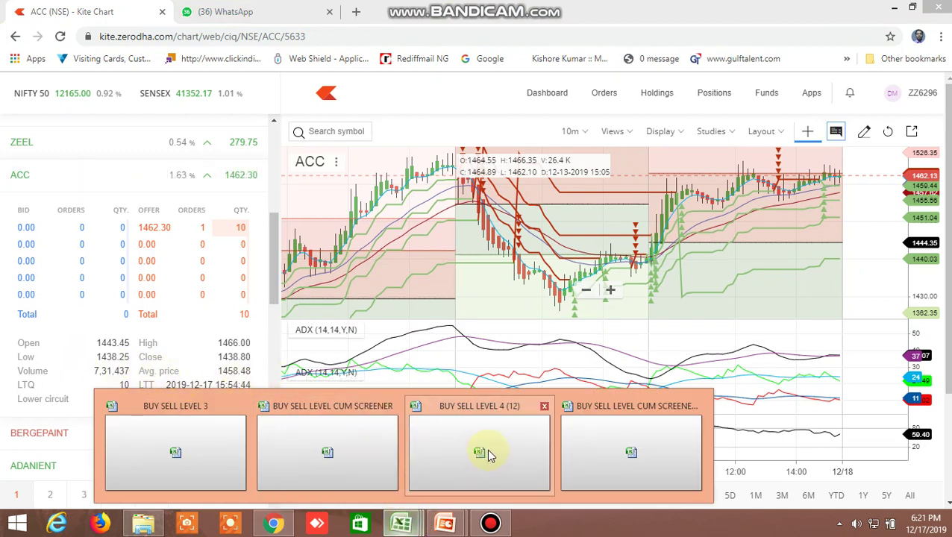
{"action": "left_click", "coordinate": [642, 444]}
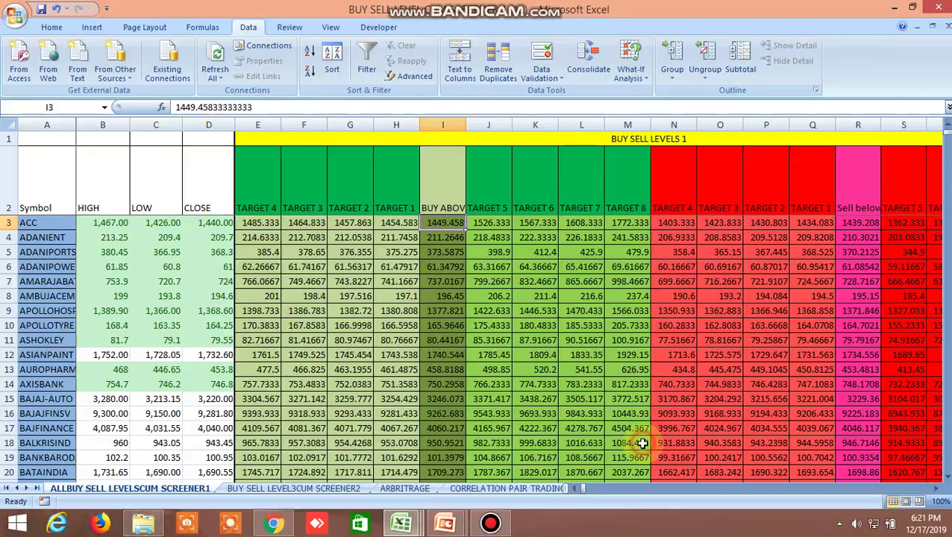
- Compare ACC's sell-below 1439.208 in R3 with the BUY SELL LEVEL 4 workbook's DJ4 and M4 values
{"action": "left_click", "coordinate": [859, 222]}
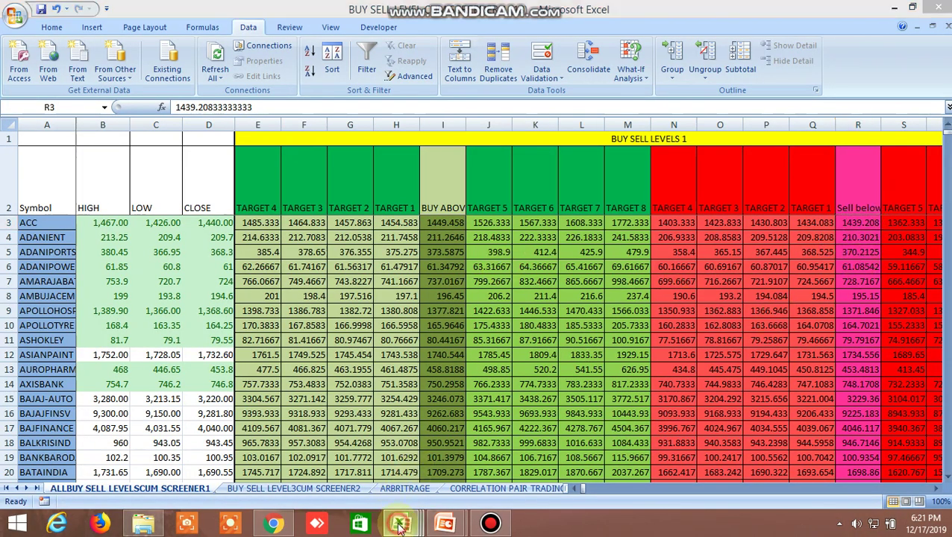
{"action": "mouse_move", "coordinate": [399, 524]}
{"action": "left_click", "coordinate": [480, 441]}
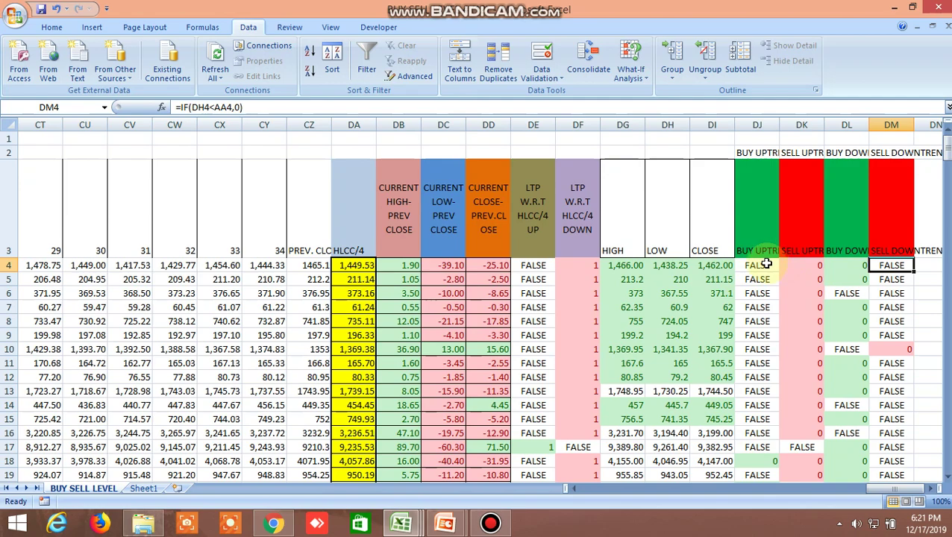
{"action": "left_click", "coordinate": [766, 265]}
{"action": "left_click_drag", "start_coordinate": [892, 491], "coordinate": [568, 493]}
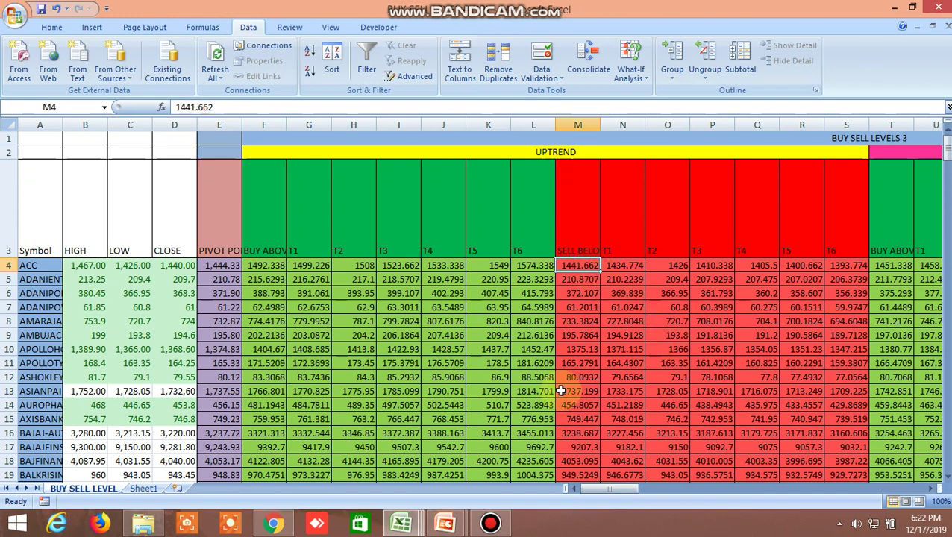
- Check ACC's Kite chart, return to the BUY SELL LEVELS 1 sheet, then go back to the browser
{"action": "left_click", "coordinate": [273, 524]}
{"action": "mouse_move", "coordinate": [110, 365]}
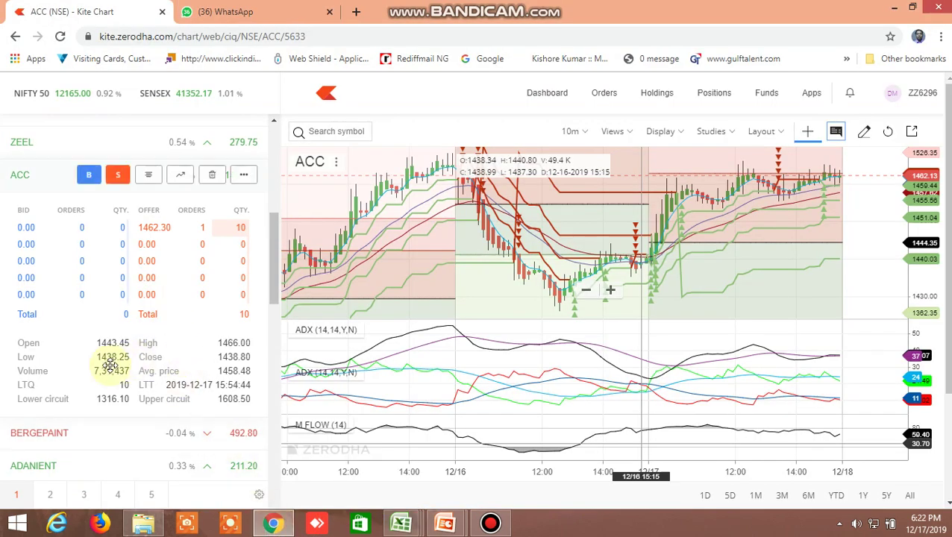
{"action": "mouse_move", "coordinate": [400, 524]}
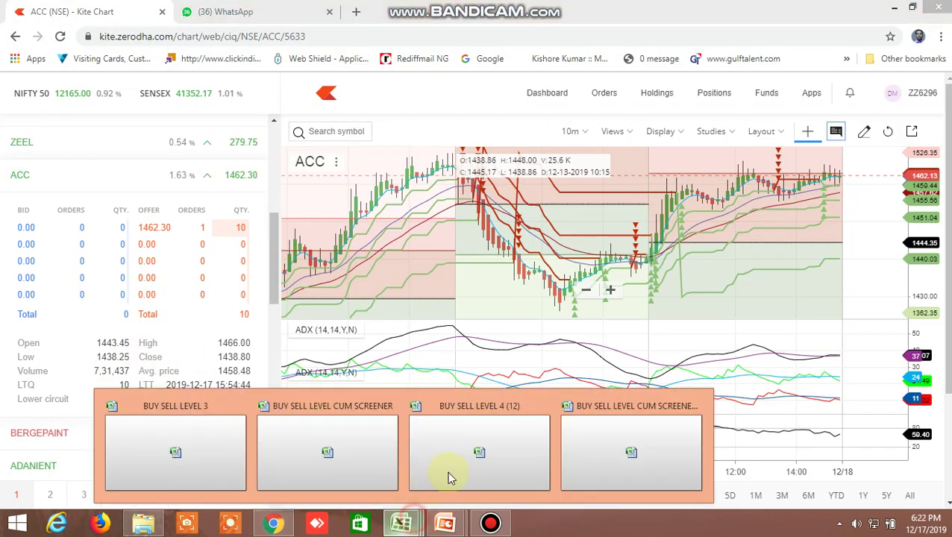
{"action": "left_click", "coordinate": [641, 443]}
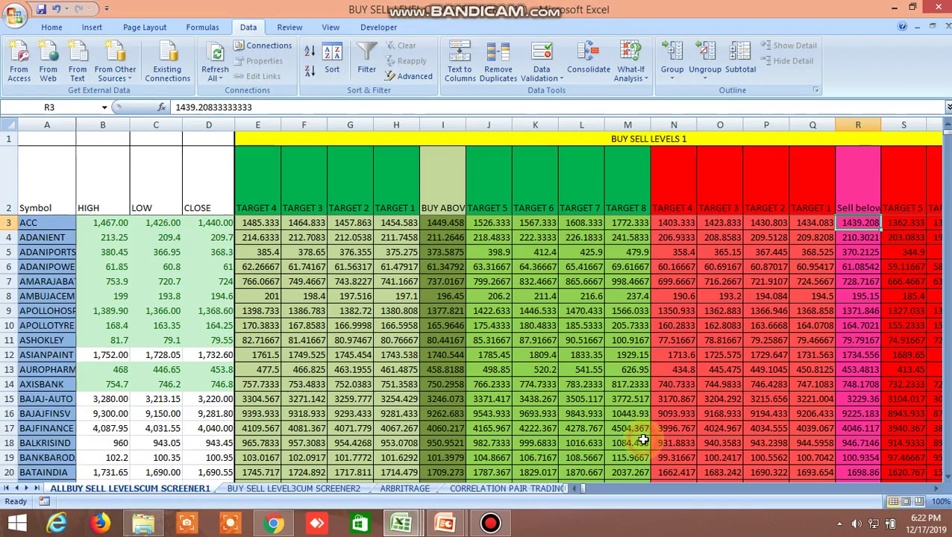
{"action": "left_click", "coordinate": [274, 524]}
- Scroll through the Safe trade chat's posted levels, such as UJJIVAN's, then return to the BUY SELL LEVELS 1 sheet
{"action": "left_click", "coordinate": [248, 14]}
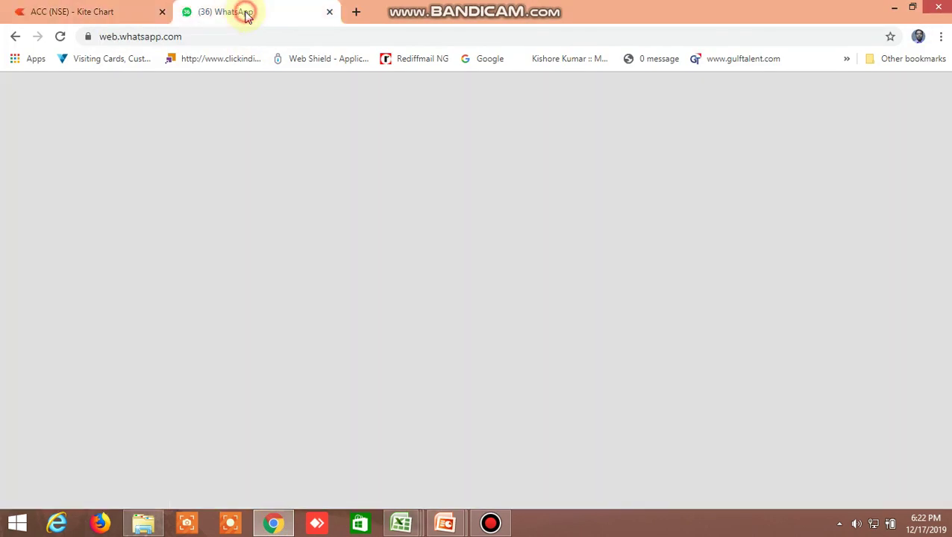
{"action": "scroll", "coordinate": [457, 292], "scroll_direction": "up", "scroll_amount": 3}
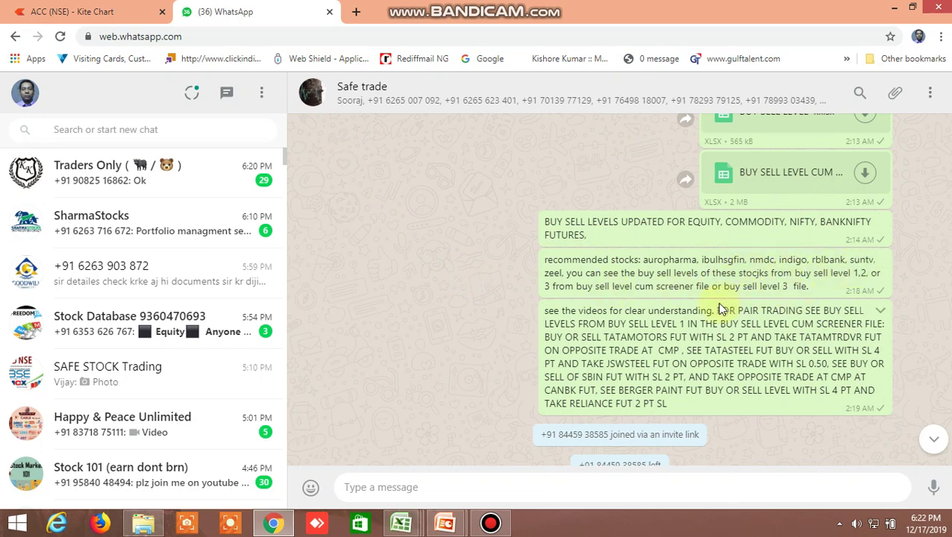
{"action": "scroll", "coordinate": [681, 330], "scroll_direction": "down", "scroll_amount": 2}
{"action": "scroll", "coordinate": [681, 337], "scroll_direction": "down", "scroll_amount": 3}
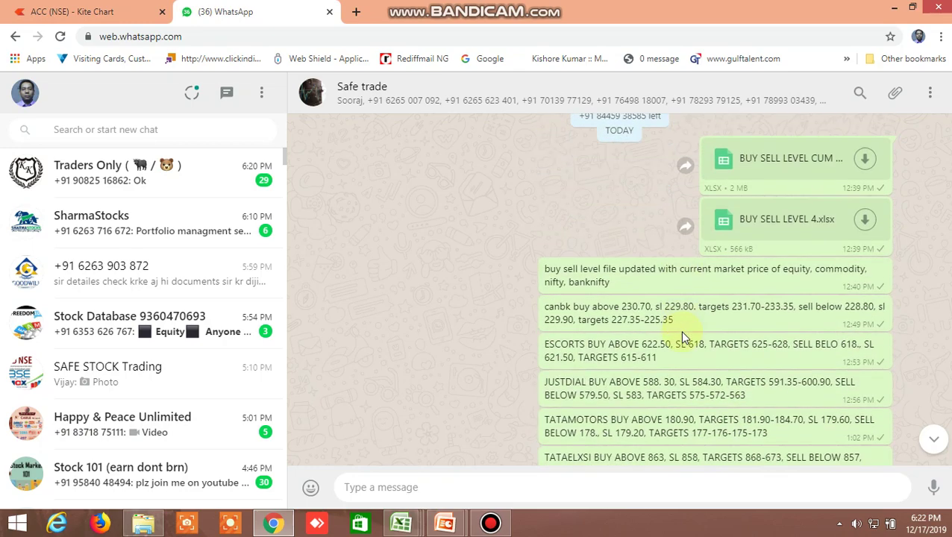
{"action": "scroll", "coordinate": [680, 331], "scroll_direction": "down", "scroll_amount": 3}
{"action": "scroll", "coordinate": [685, 332], "scroll_direction": "up", "scroll_amount": 2}
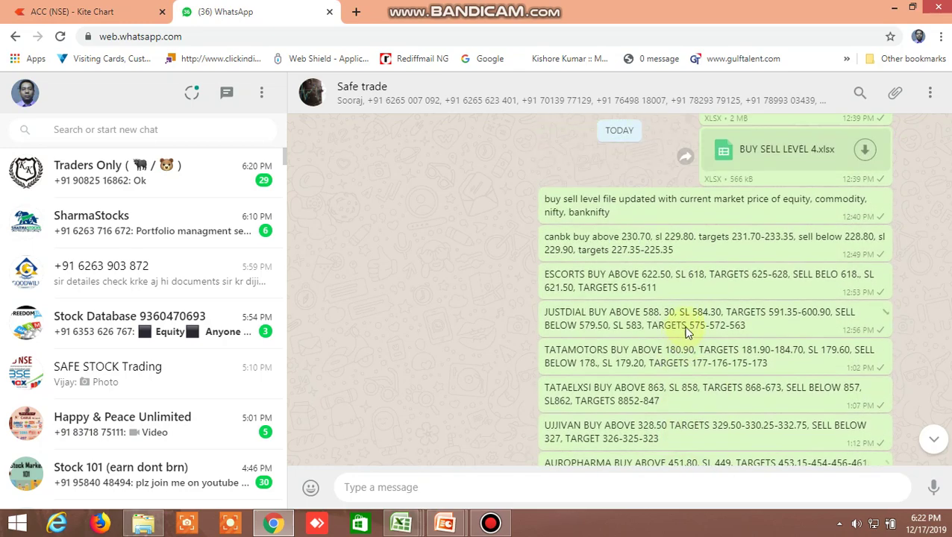
{"action": "scroll", "coordinate": [723, 362], "scroll_direction": "up", "scroll_amount": 4}
{"action": "scroll", "coordinate": [719, 364], "scroll_direction": "down", "scroll_amount": 4}
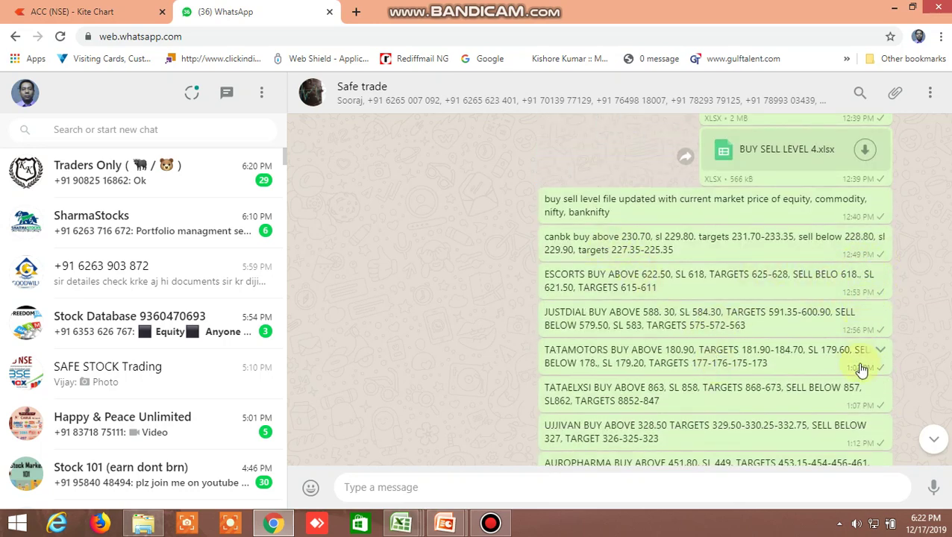
{"action": "scroll", "coordinate": [860, 387], "scroll_direction": "down", "scroll_amount": 3}
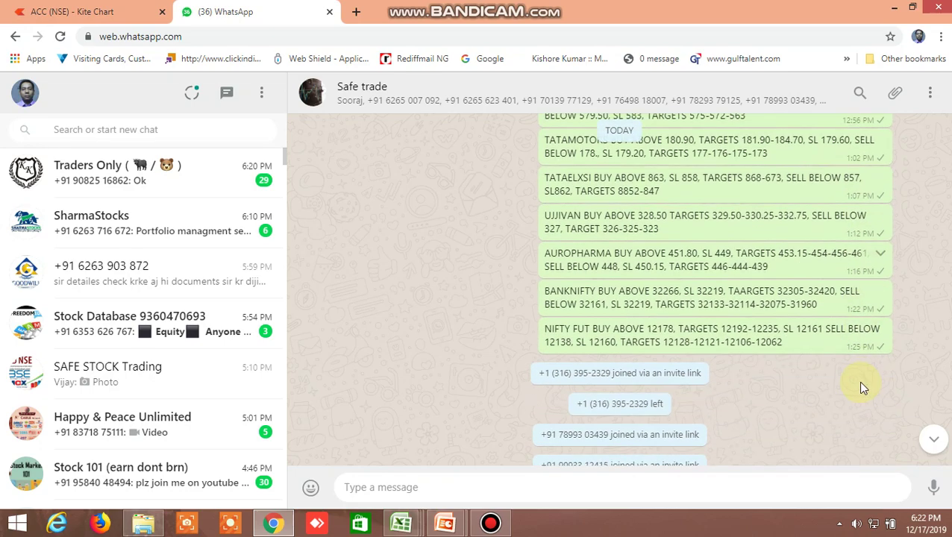
{"action": "scroll", "coordinate": [859, 387], "scroll_direction": "up", "scroll_amount": 2}
{"action": "scroll", "coordinate": [858, 384], "scroll_direction": "up", "scroll_amount": 3}
{"action": "scroll", "coordinate": [858, 384], "scroll_direction": "up", "scroll_amount": 3}
{"action": "scroll", "coordinate": [851, 382], "scroll_direction": "up", "scroll_amount": 3}
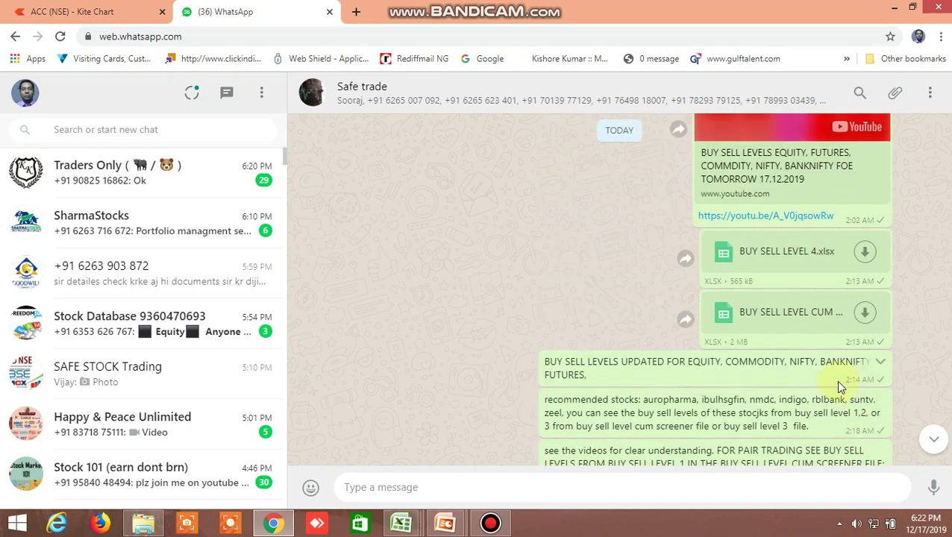
{"action": "scroll", "coordinate": [838, 386], "scroll_direction": "down", "scroll_amount": 2}
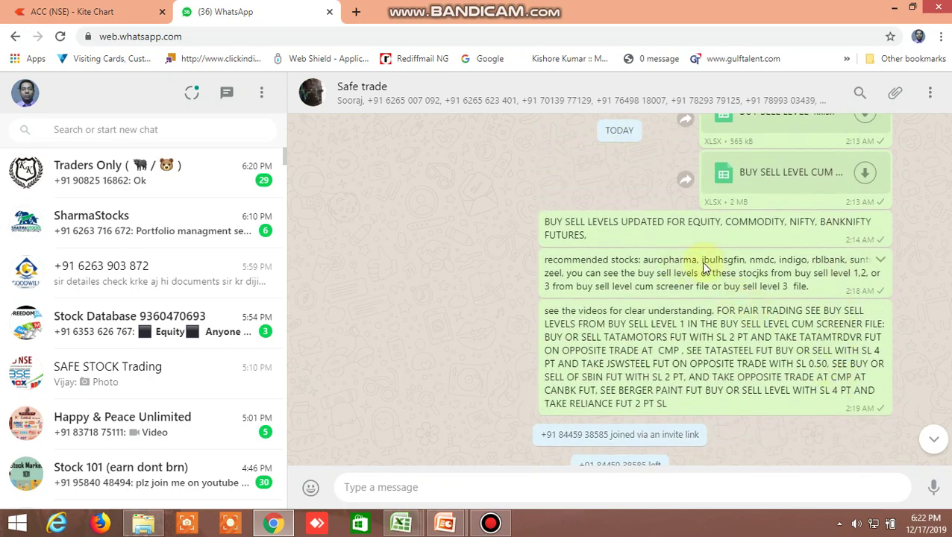
{"action": "mouse_move", "coordinate": [416, 530]}
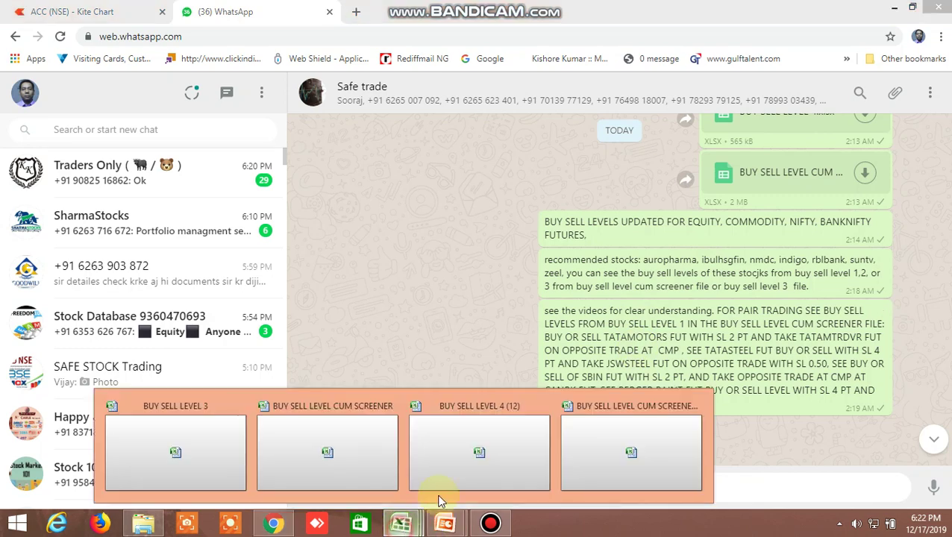
{"action": "left_click", "coordinate": [580, 444]}
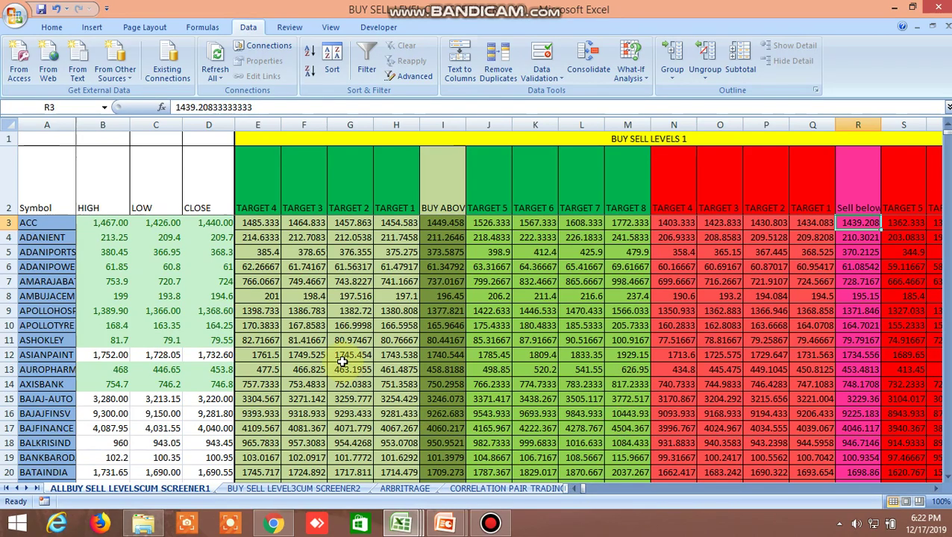
- Read AUROPHARMA's target 477.5, buy-above 458.81875 and sell-below 453.48125, then switch to the browser
{"action": "scroll", "coordinate": [341, 361], "scroll_direction": "down", "scroll_amount": 3}
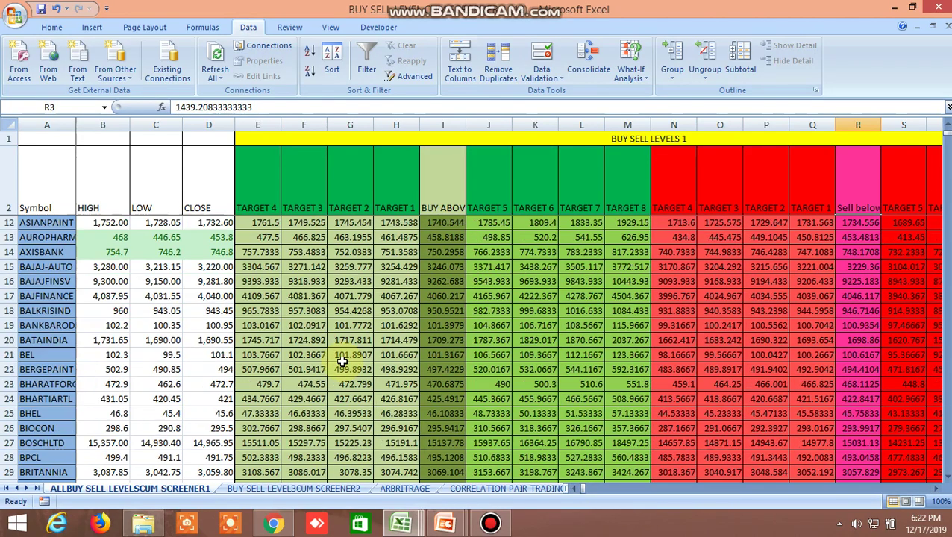
{"action": "left_click", "coordinate": [264, 239]}
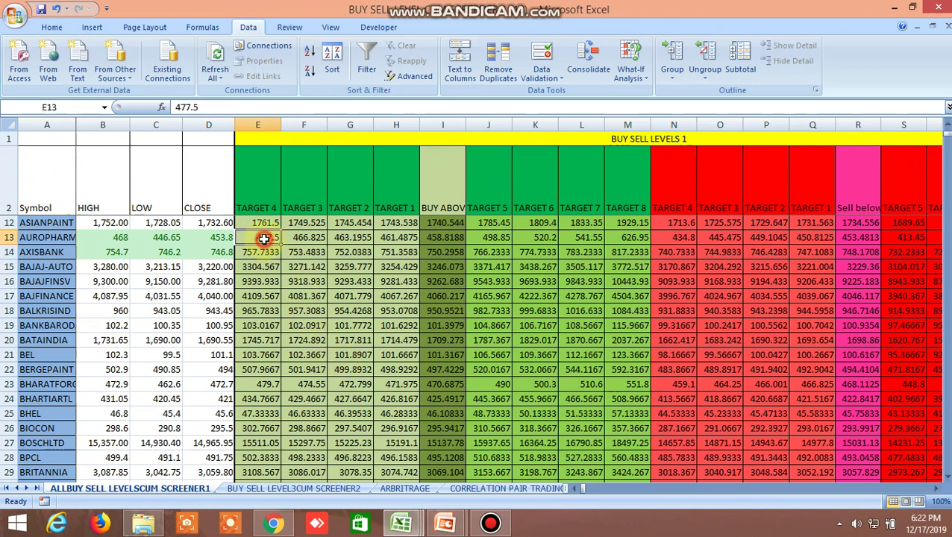
{"action": "left_click", "coordinate": [446, 237]}
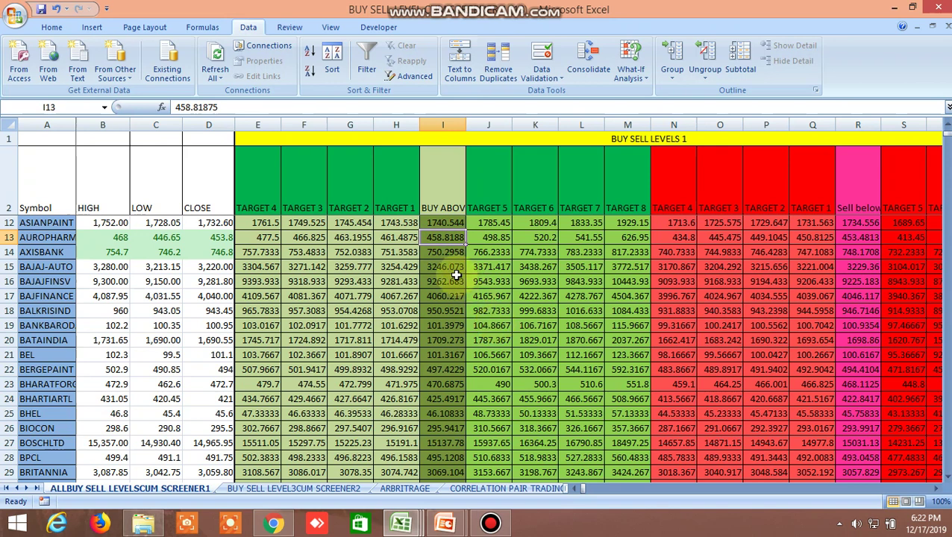
{"action": "left_click", "coordinate": [860, 237]}
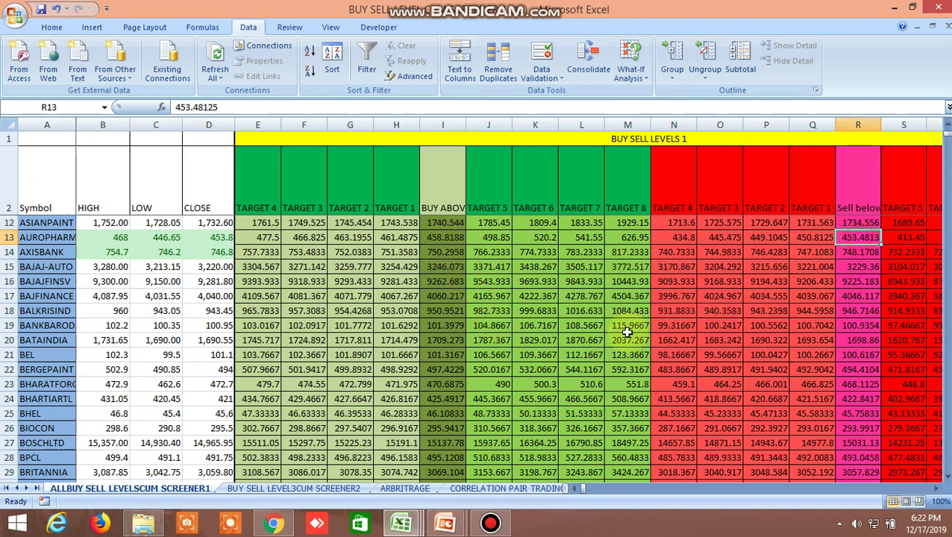
{"action": "left_click", "coordinate": [274, 524]}
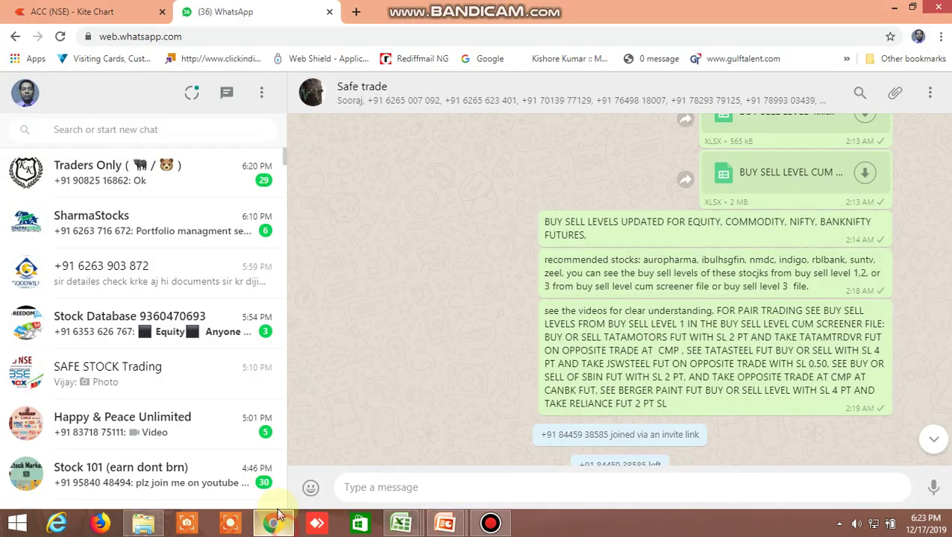
- Scroll through the full Kite watchlist on the chart page
{"action": "left_click", "coordinate": [95, 13]}
{"action": "scroll", "coordinate": [148, 300], "scroll_direction": "down", "scroll_amount": 5}
{"action": "scroll", "coordinate": [148, 301], "scroll_direction": "down", "scroll_amount": 1}
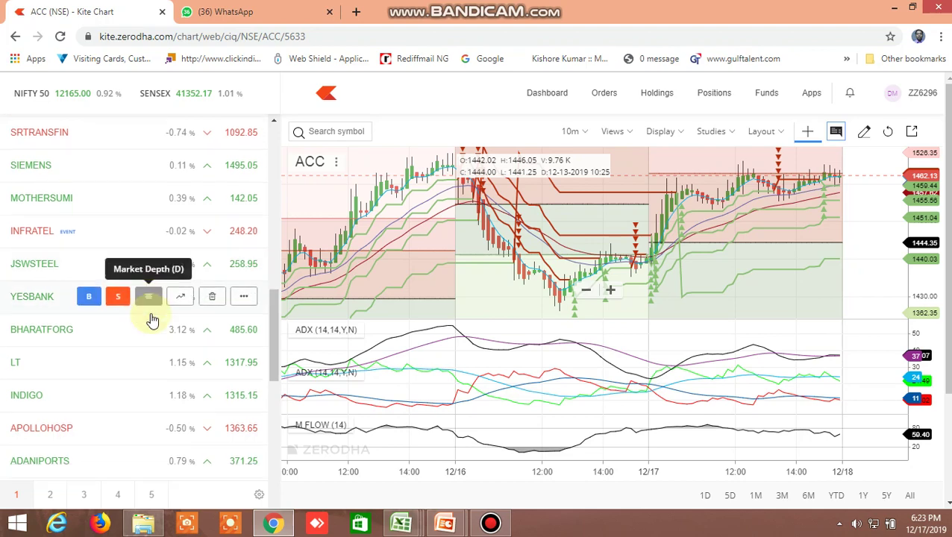
{"action": "scroll", "coordinate": [148, 302], "scroll_direction": "down", "scroll_amount": 2}
{"action": "scroll", "coordinate": [149, 309], "scroll_direction": "down", "scroll_amount": 3}
{"action": "scroll", "coordinate": [150, 314], "scroll_direction": "down", "scroll_amount": 1}
{"action": "scroll", "coordinate": [151, 314], "scroll_direction": "down", "scroll_amount": 5}
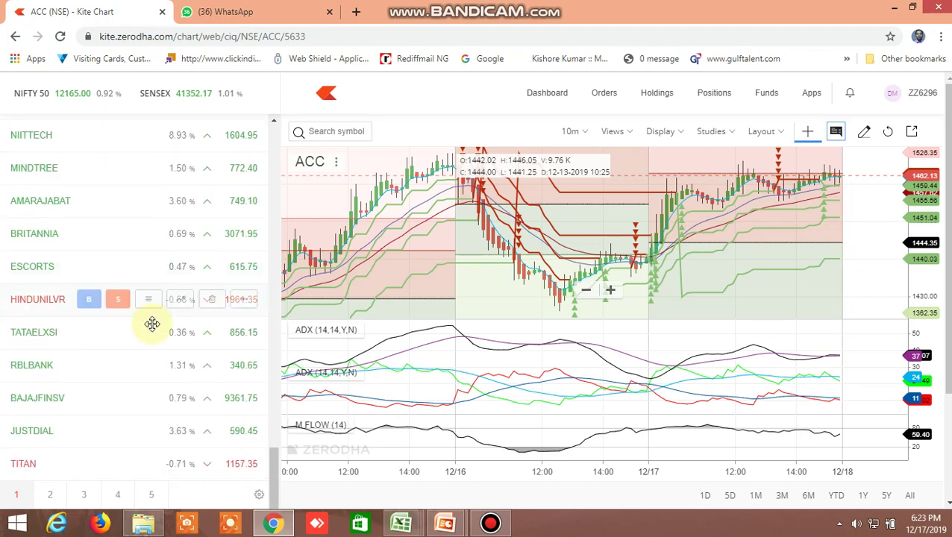
{"action": "scroll", "coordinate": [149, 329], "scroll_direction": "down", "scroll_amount": 2}
{"action": "scroll", "coordinate": [154, 337], "scroll_direction": "up", "scroll_amount": 1}
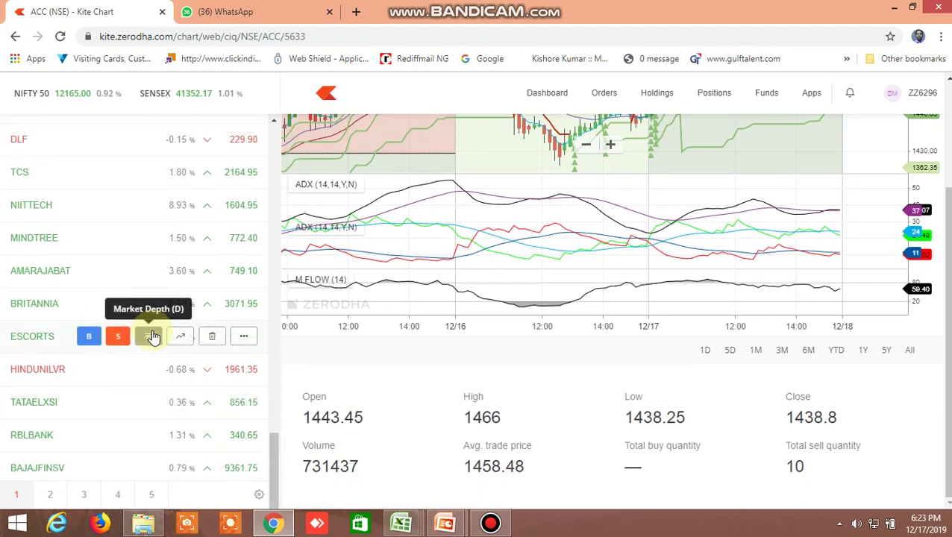
{"action": "scroll", "coordinate": [154, 336], "scroll_direction": "up", "scroll_amount": 1}
{"action": "scroll", "coordinate": [154, 337], "scroll_direction": "up", "scroll_amount": 2}
{"action": "scroll", "coordinate": [154, 336], "scroll_direction": "up", "scroll_amount": 1}
{"action": "scroll", "coordinate": [153, 336], "scroll_direction": "up", "scroll_amount": 1}
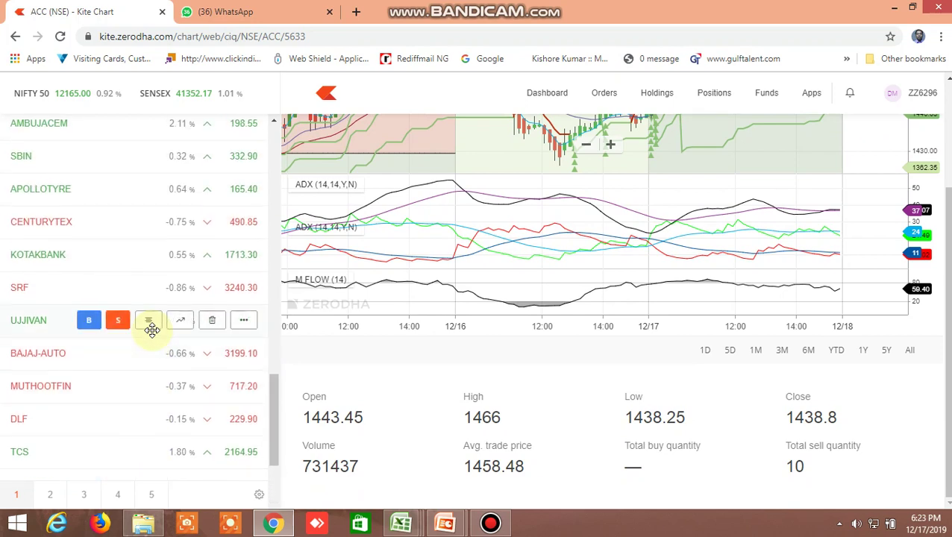
{"action": "scroll", "coordinate": [154, 336], "scroll_direction": "up", "scroll_amount": 1}
{"action": "scroll", "coordinate": [153, 337], "scroll_direction": "up", "scroll_amount": 2}
{"action": "scroll", "coordinate": [153, 336], "scroll_direction": "up", "scroll_amount": 3}
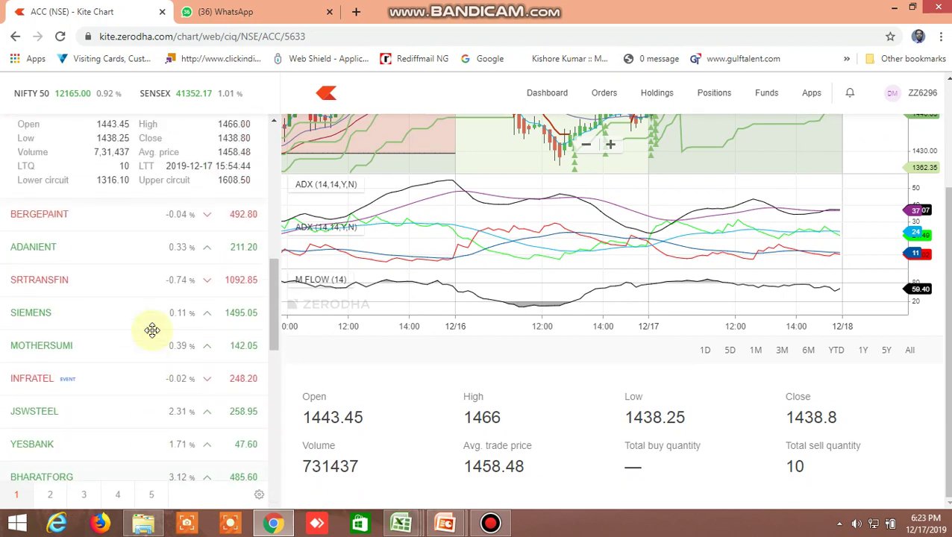
{"action": "scroll", "coordinate": [154, 337], "scroll_direction": "up", "scroll_amount": 1}
{"action": "scroll", "coordinate": [153, 336], "scroll_direction": "up", "scroll_amount": 1}
{"action": "scroll", "coordinate": [151, 330], "scroll_direction": "up", "scroll_amount": 2}
{"action": "scroll", "coordinate": [151, 331], "scroll_direction": "up", "scroll_amount": 3}
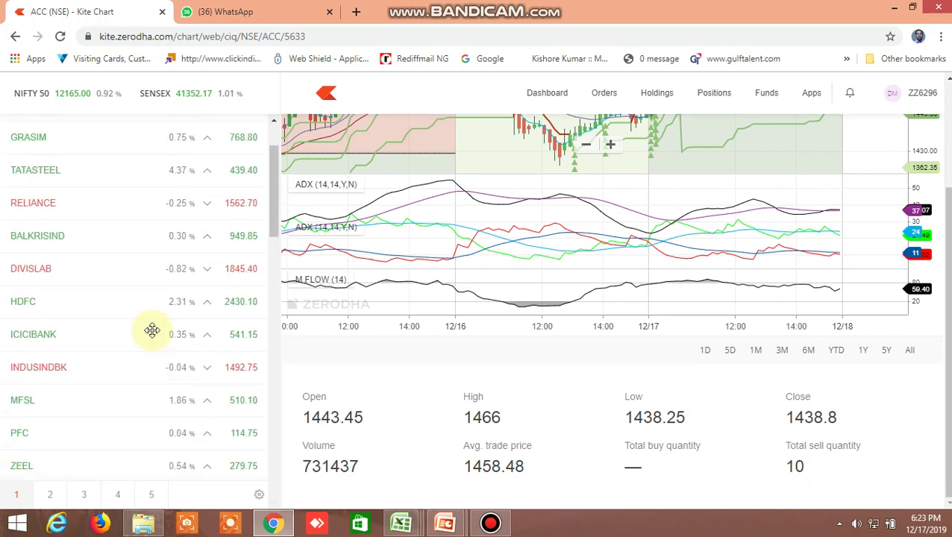
{"action": "scroll", "coordinate": [150, 329], "scroll_direction": "up", "scroll_amount": 2}
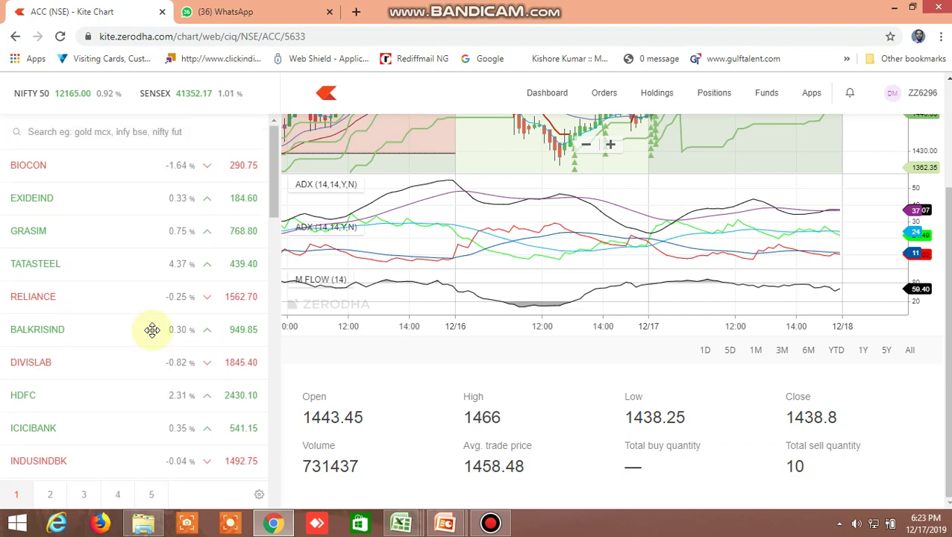
- Try adding AUROPHARMA, hit the 50-instrument limit error, and delete BIOCON from the watchlist
{"action": "left_click", "coordinate": [74, 134]}
{"action": "type", "text": "a"}
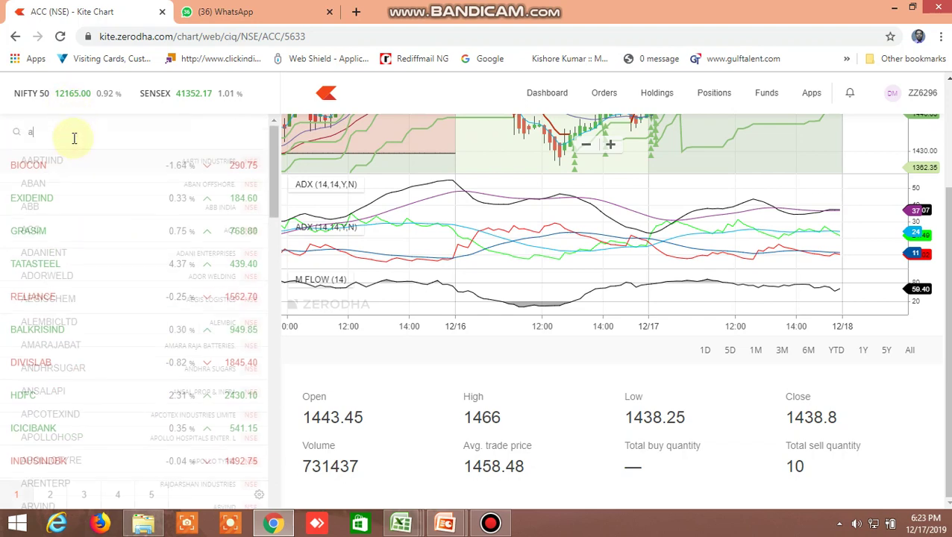
{"action": "type", "text": "urophrama"}
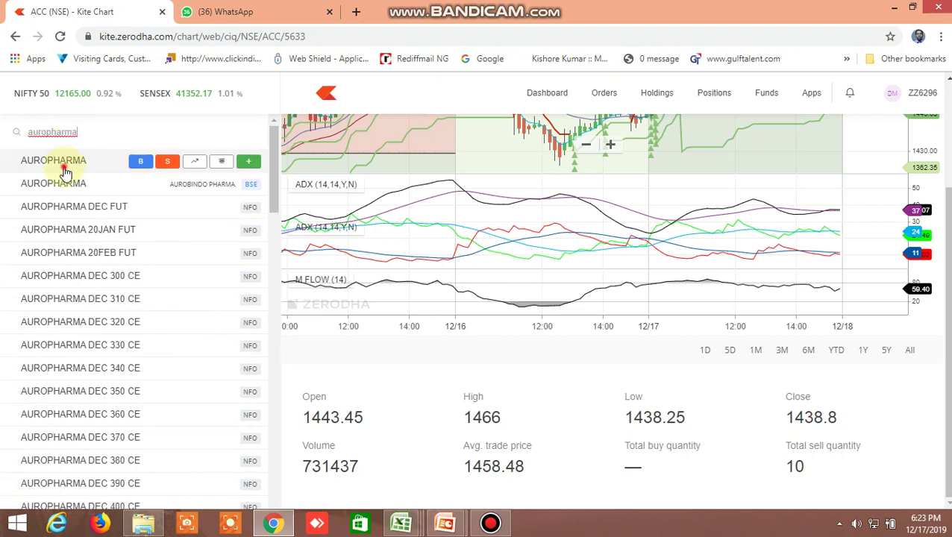
{"action": "left_click", "coordinate": [68, 162]}
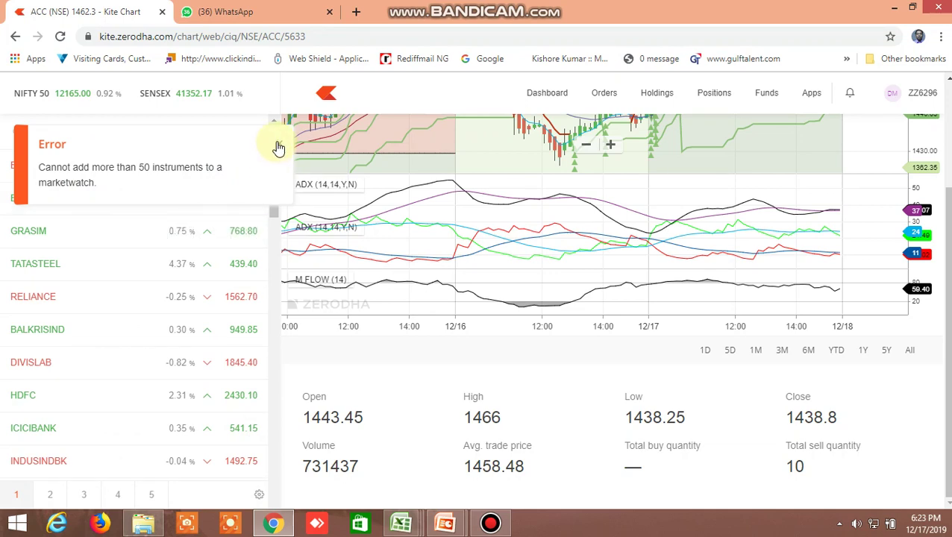
{"action": "left_click", "coordinate": [277, 147]}
{"action": "left_click", "coordinate": [213, 164]}
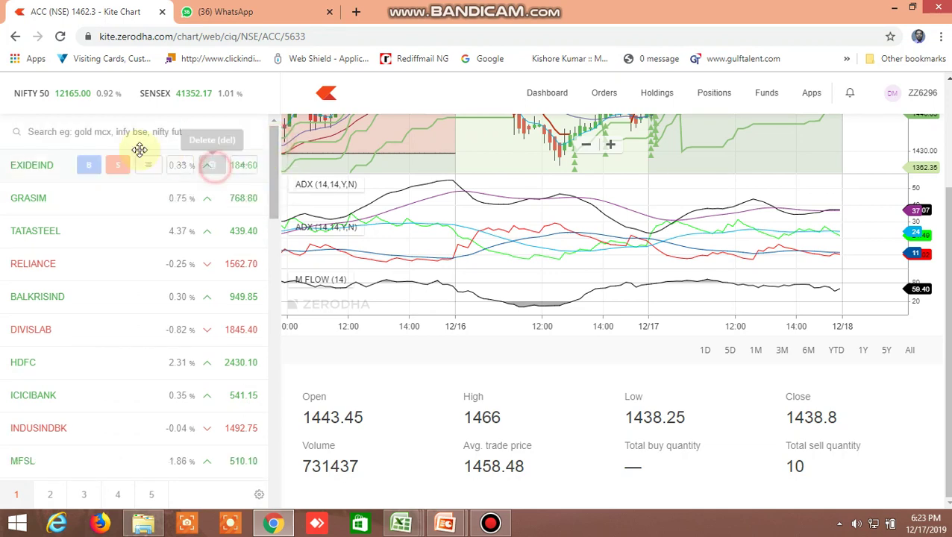
- Retry adding AUROPHARMA, hit the limit again, and delete EXIDEIND from the watchlist
{"action": "left_click", "coordinate": [71, 132]}
{"action": "type", "text": "au"}
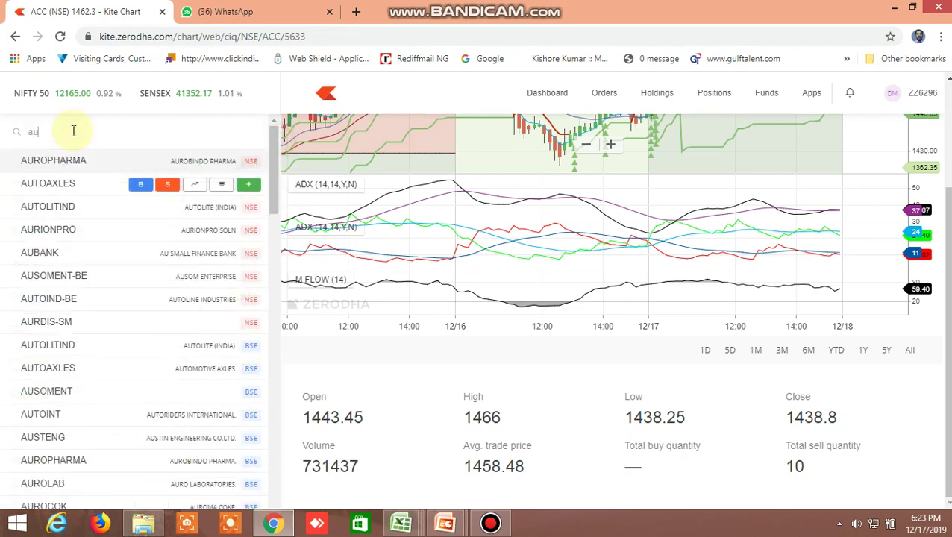
{"action": "type", "text": "ri"}
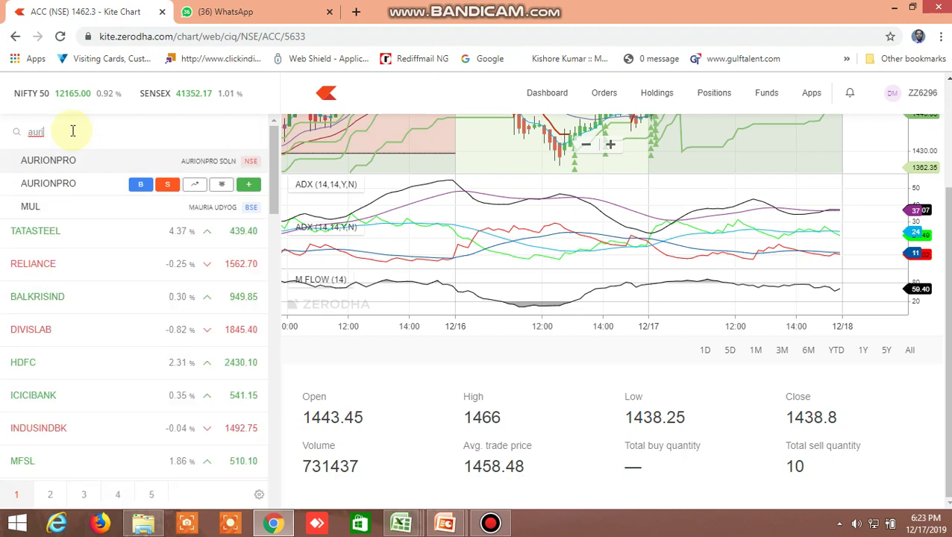
{"action": "key", "text": "BackSpace"}
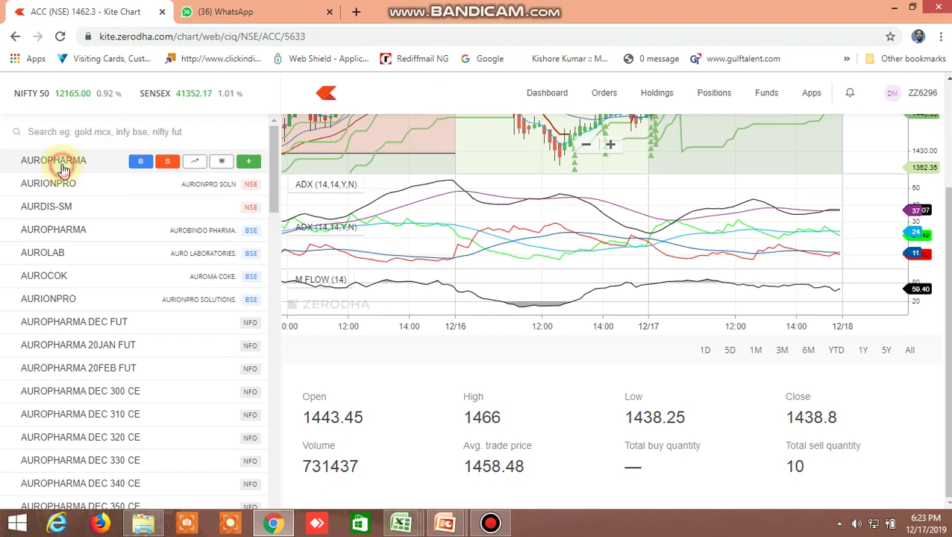
{"action": "left_click", "coordinate": [64, 161]}
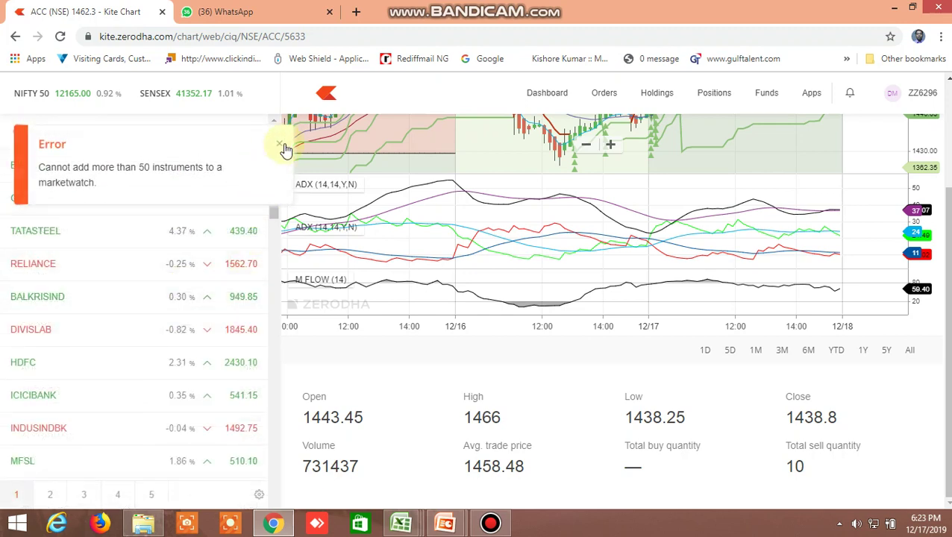
{"action": "left_click", "coordinate": [279, 146]}
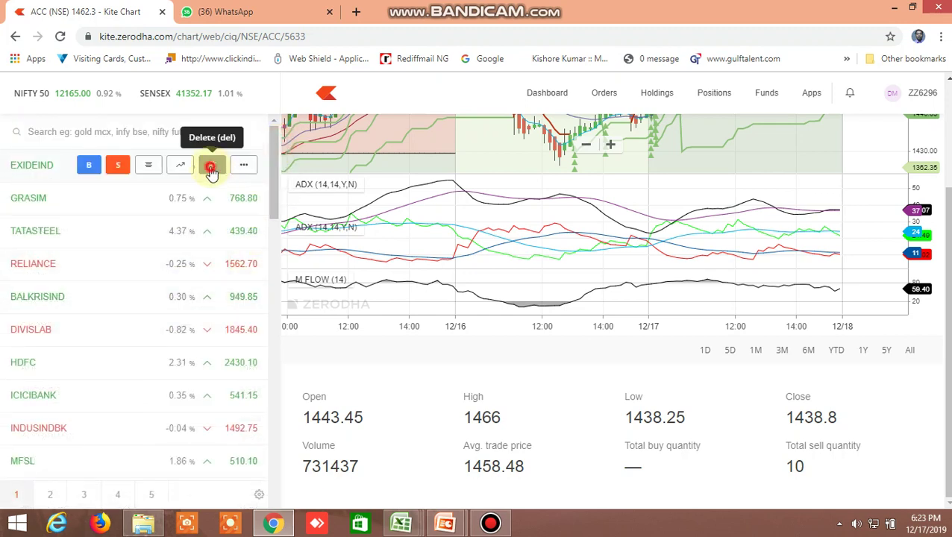
{"action": "left_click", "coordinate": [211, 167]}
- Search AUROPHARMA and add it once more, dismissing the 'already exists' error
{"action": "left_click", "coordinate": [74, 131]}
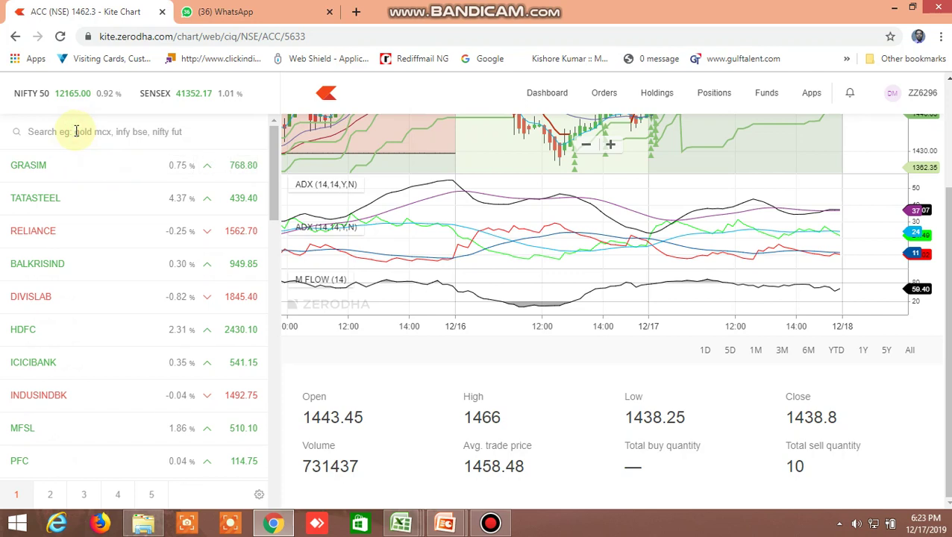
{"action": "type", "text": "aurophamma"}
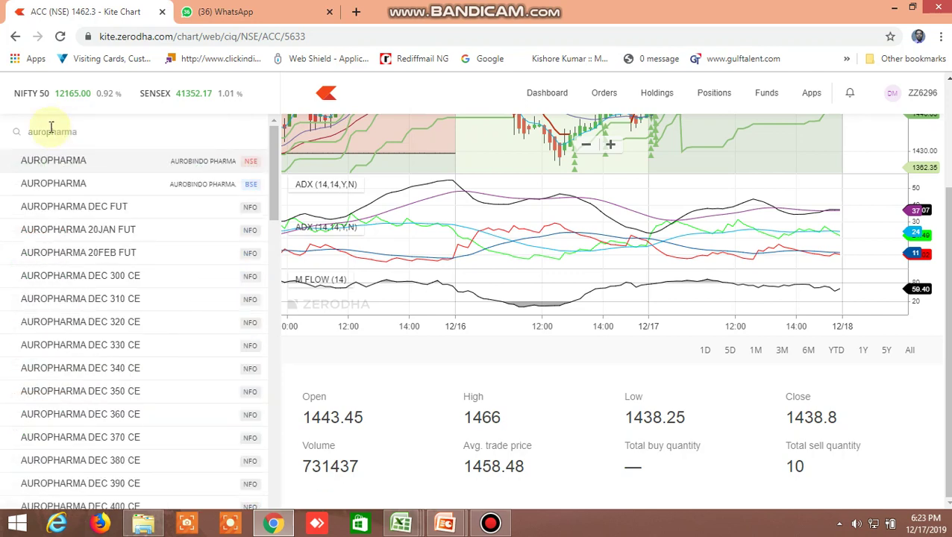
{"action": "left_click", "coordinate": [60, 160]}
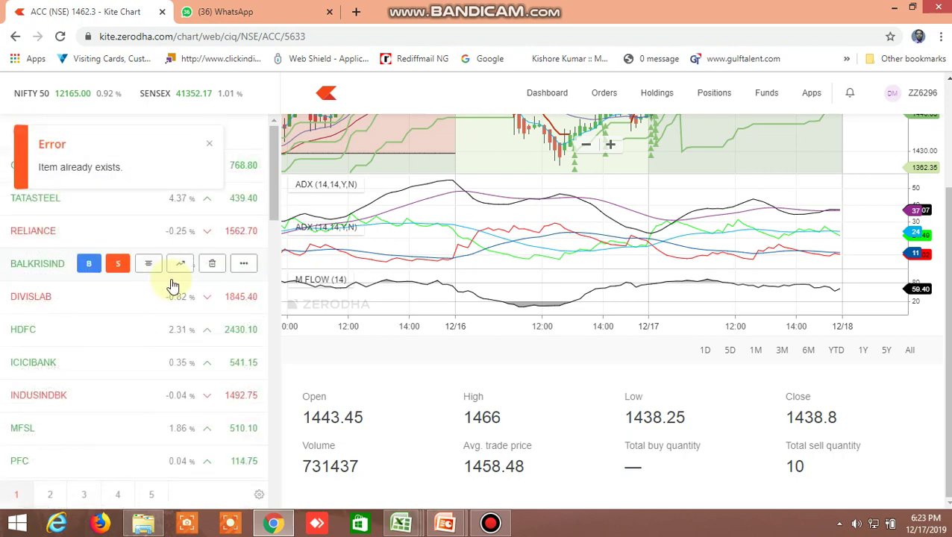
{"action": "left_click", "coordinate": [208, 146]}
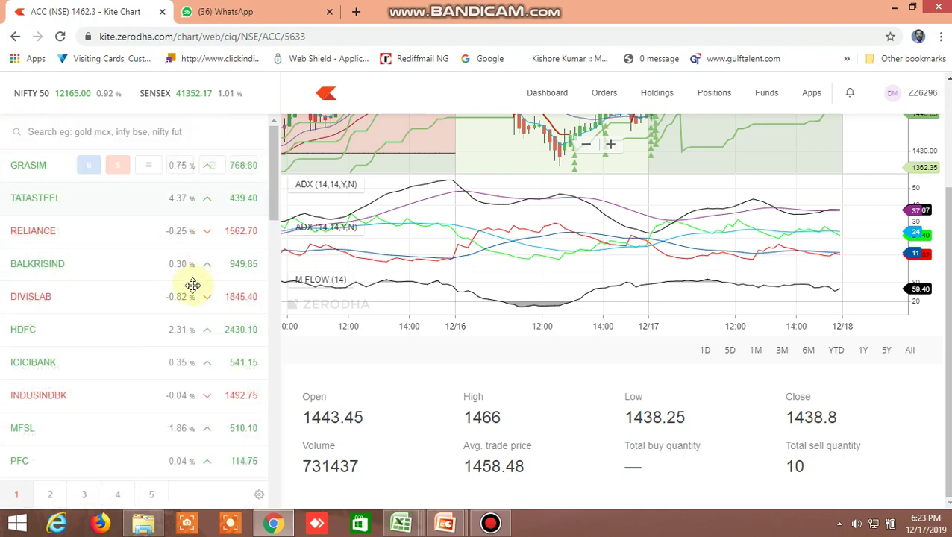
- Scroll the Kite watchlist to find UJJIVAN's row
{"action": "left_click", "coordinate": [155, 323]}
{"action": "scroll", "coordinate": [155, 324], "scroll_direction": "down", "scroll_amount": 1}
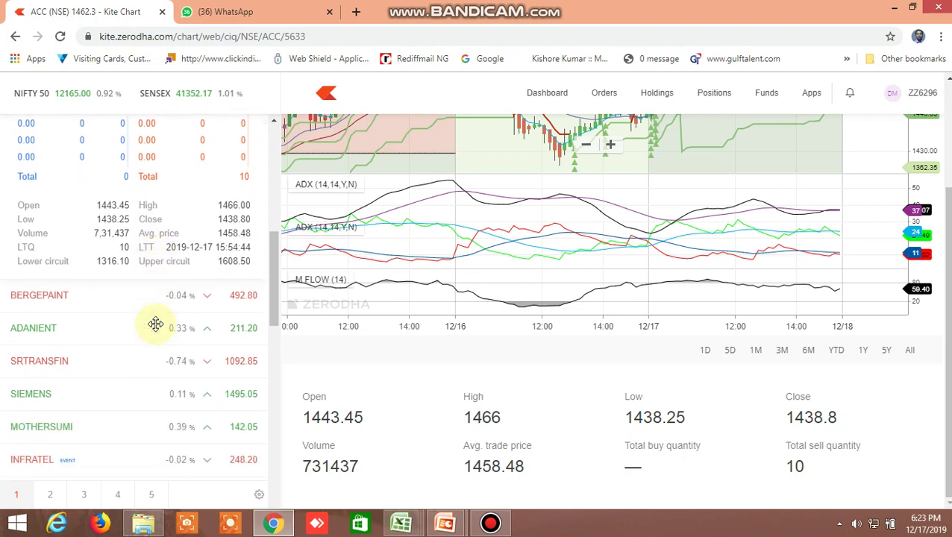
{"action": "scroll", "coordinate": [156, 323], "scroll_direction": "down", "scroll_amount": 4}
{"action": "scroll", "coordinate": [155, 323], "scroll_direction": "down", "scroll_amount": 2}
{"action": "scroll", "coordinate": [155, 325], "scroll_direction": "down", "scroll_amount": 3}
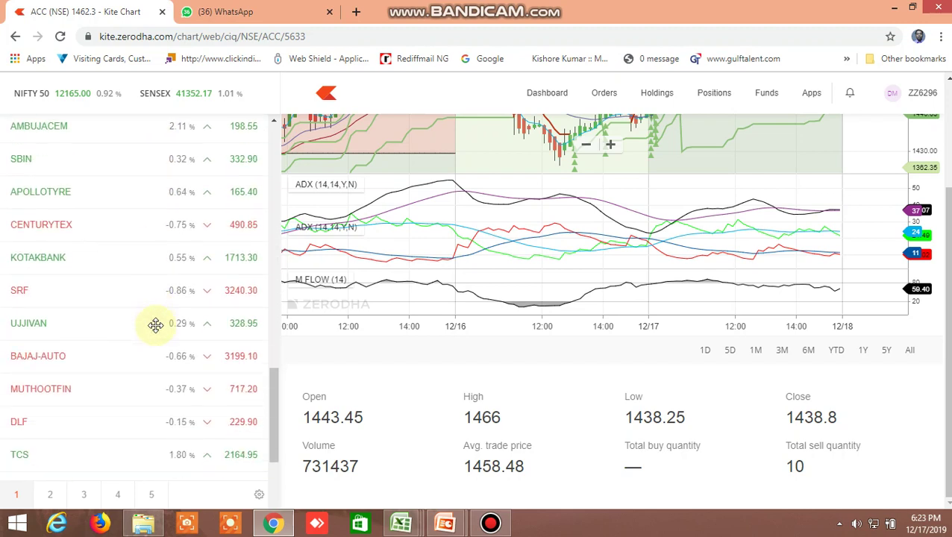
{"action": "scroll", "coordinate": [156, 325], "scroll_direction": "down", "scroll_amount": 2}
{"action": "scroll", "coordinate": [155, 325], "scroll_direction": "down", "scroll_amount": 1}
{"action": "scroll", "coordinate": [156, 325], "scroll_direction": "down", "scroll_amount": 2}
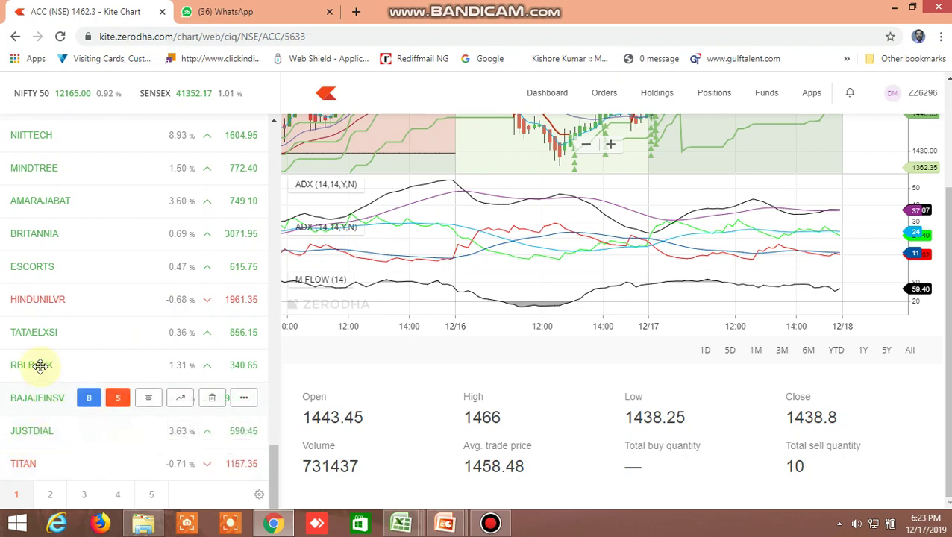
{"action": "scroll", "coordinate": [36, 276], "scroll_direction": "up", "scroll_amount": 2}
{"action": "scroll", "coordinate": [37, 277], "scroll_direction": "up", "scroll_amount": 2}
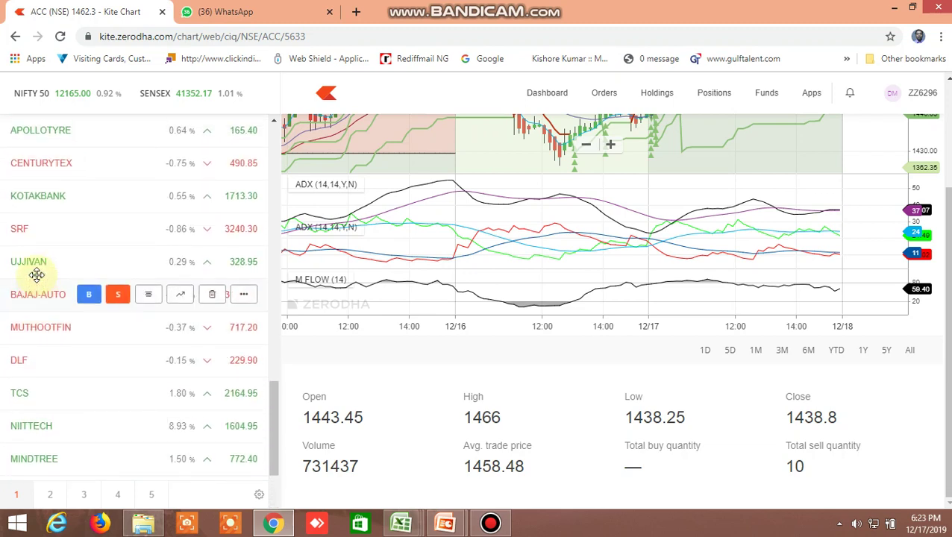
{"action": "scroll", "coordinate": [37, 276], "scroll_direction": "up", "scroll_amount": 1}
{"action": "scroll", "coordinate": [37, 274], "scroll_direction": "up", "scroll_amount": 2}
{"action": "scroll", "coordinate": [37, 274], "scroll_direction": "up", "scroll_amount": 1}
{"action": "scroll", "coordinate": [37, 275], "scroll_direction": "up", "scroll_amount": 1}
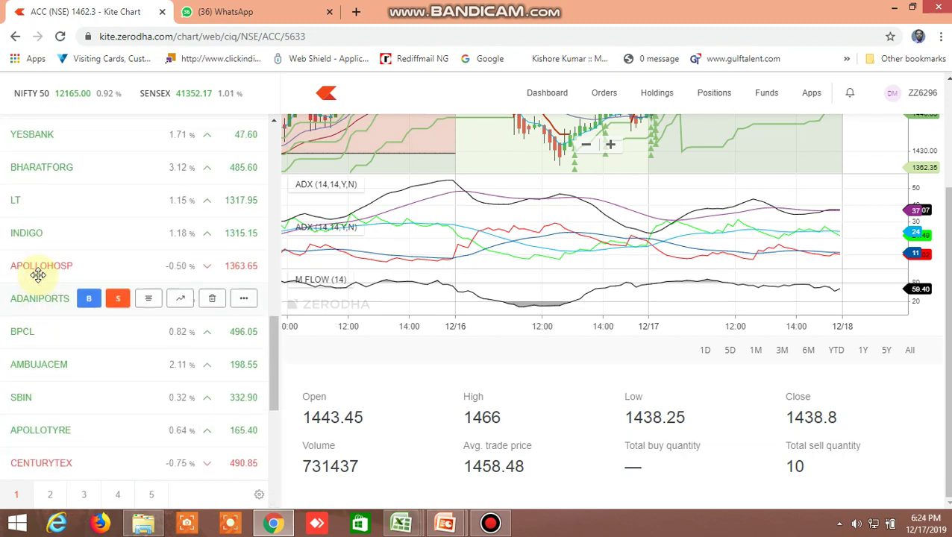
{"action": "scroll", "coordinate": [38, 275], "scroll_direction": "up", "scroll_amount": 1}
{"action": "scroll", "coordinate": [38, 276], "scroll_direction": "up", "scroll_amount": 2}
{"action": "scroll", "coordinate": [35, 276], "scroll_direction": "up", "scroll_amount": 2}
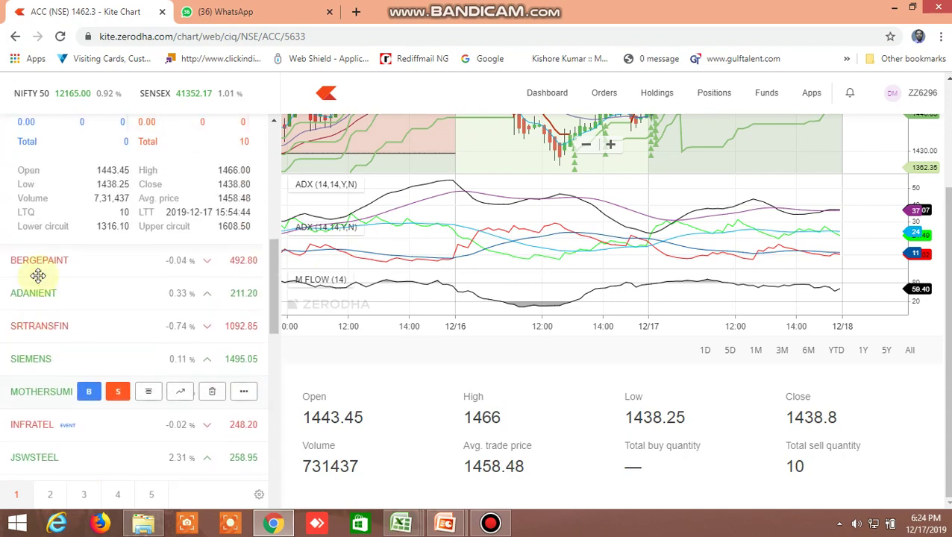
{"action": "scroll", "coordinate": [36, 279], "scroll_direction": "up", "scroll_amount": 2}
{"action": "scroll", "coordinate": [38, 282], "scroll_direction": "up", "scroll_amount": 4}
{"action": "scroll", "coordinate": [39, 281], "scroll_direction": "up", "scroll_amount": 1}
{"action": "scroll", "coordinate": [39, 282], "scroll_direction": "up", "scroll_amount": 2}
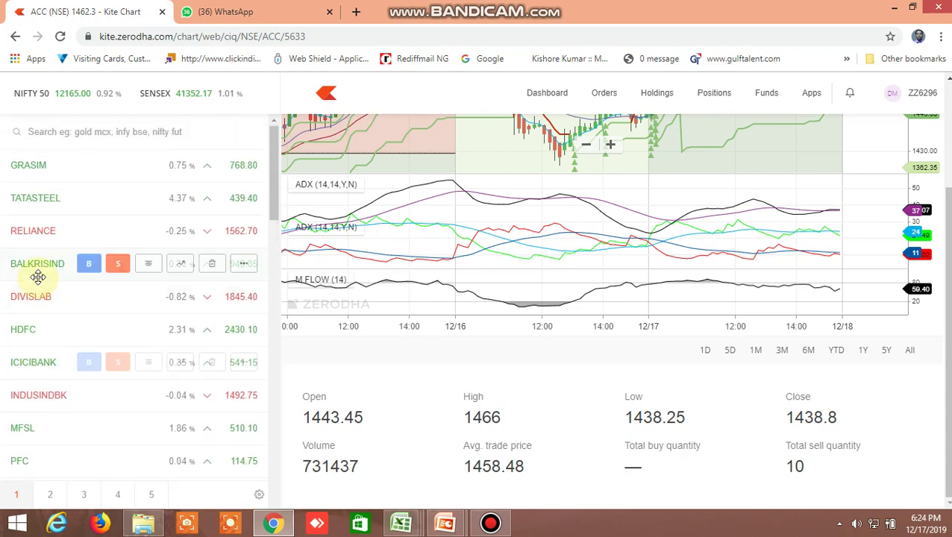
{"action": "scroll", "coordinate": [40, 283], "scroll_direction": "down", "scroll_amount": 1}
{"action": "scroll", "coordinate": [41, 287], "scroll_direction": "down", "scroll_amount": 5}
{"action": "scroll", "coordinate": [41, 287], "scroll_direction": "down", "scroll_amount": 4}
{"action": "scroll", "coordinate": [41, 287], "scroll_direction": "down", "scroll_amount": 1}
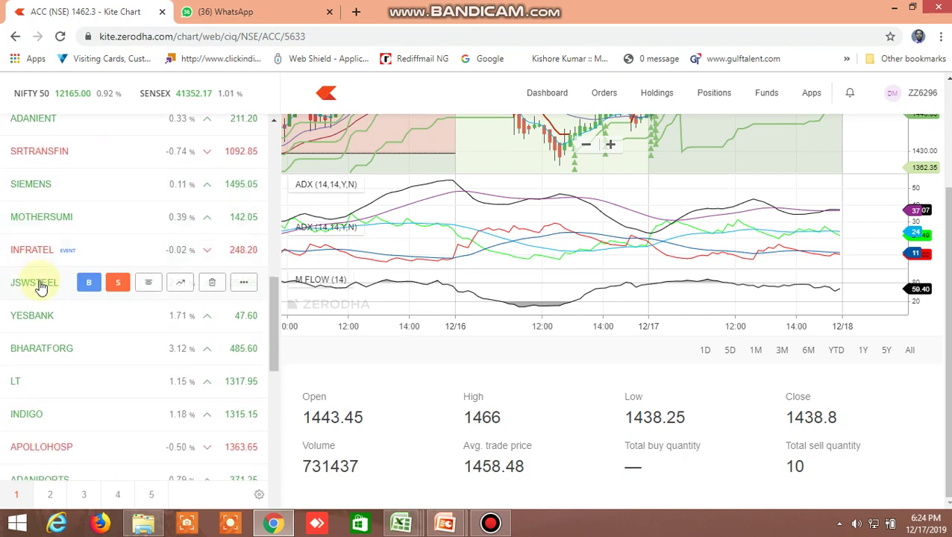
{"action": "scroll", "coordinate": [37, 286], "scroll_direction": "down", "scroll_amount": 3}
{"action": "scroll", "coordinate": [38, 288], "scroll_direction": "down", "scroll_amount": 1}
{"action": "scroll", "coordinate": [37, 282], "scroll_direction": "down", "scroll_amount": 1}
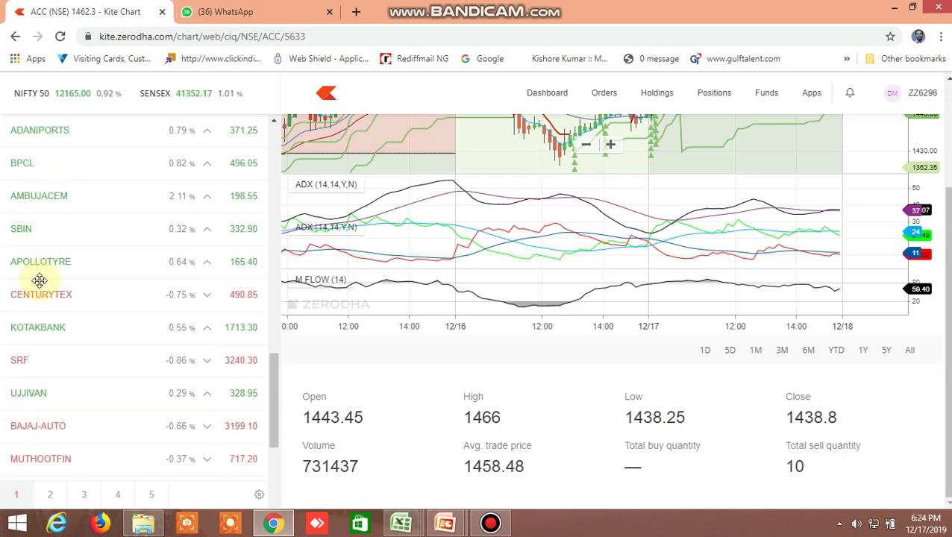
{"action": "scroll", "coordinate": [40, 280], "scroll_direction": "down", "scroll_amount": 1}
{"action": "scroll", "coordinate": [40, 281], "scroll_direction": "down", "scroll_amount": 3}
{"action": "scroll", "coordinate": [40, 280], "scroll_direction": "down", "scroll_amount": 1}
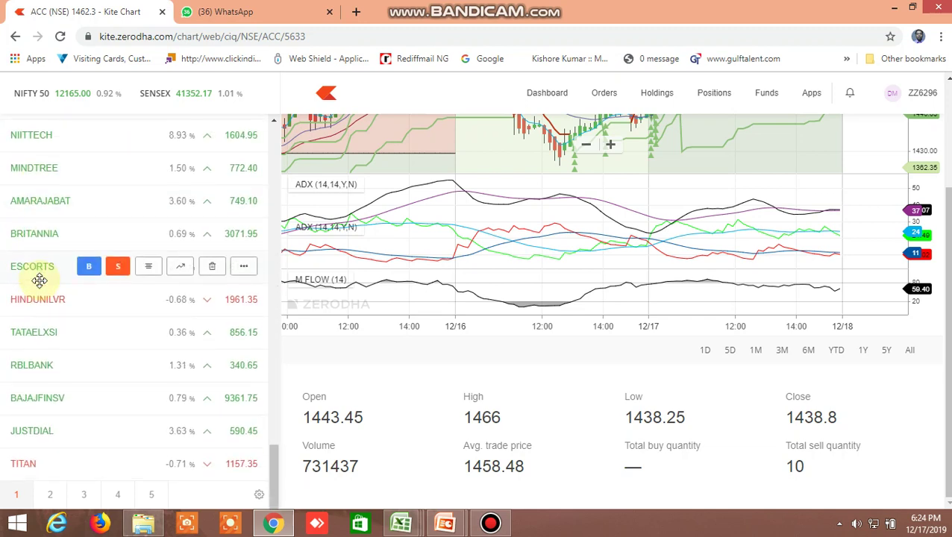
{"action": "scroll", "coordinate": [38, 278], "scroll_direction": "up", "scroll_amount": 3}
{"action": "scroll", "coordinate": [38, 279], "scroll_direction": "up", "scroll_amount": 2}
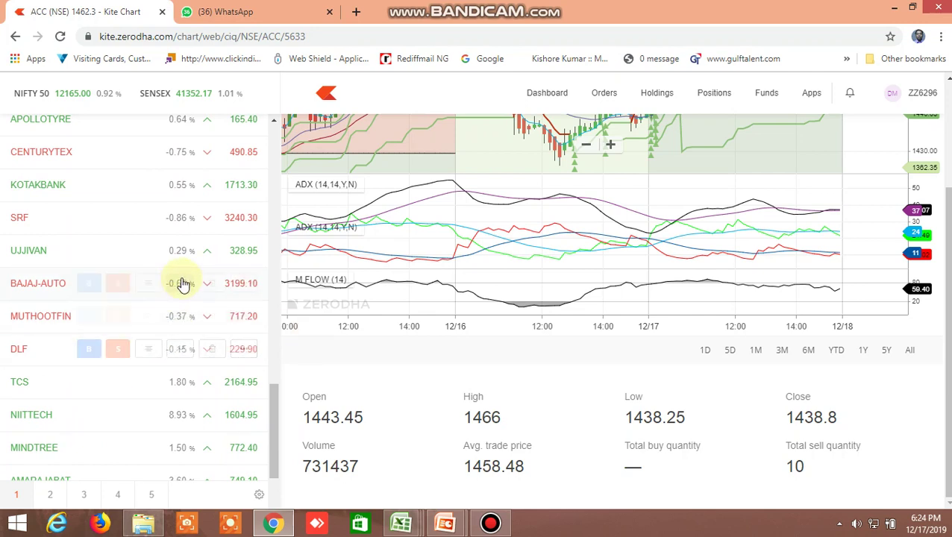
- Expand UJJIVAN's market depth: 328.95 bid for 7,364 shares, day high 331.35, low 324.20
{"action": "left_click", "coordinate": [148, 253]}
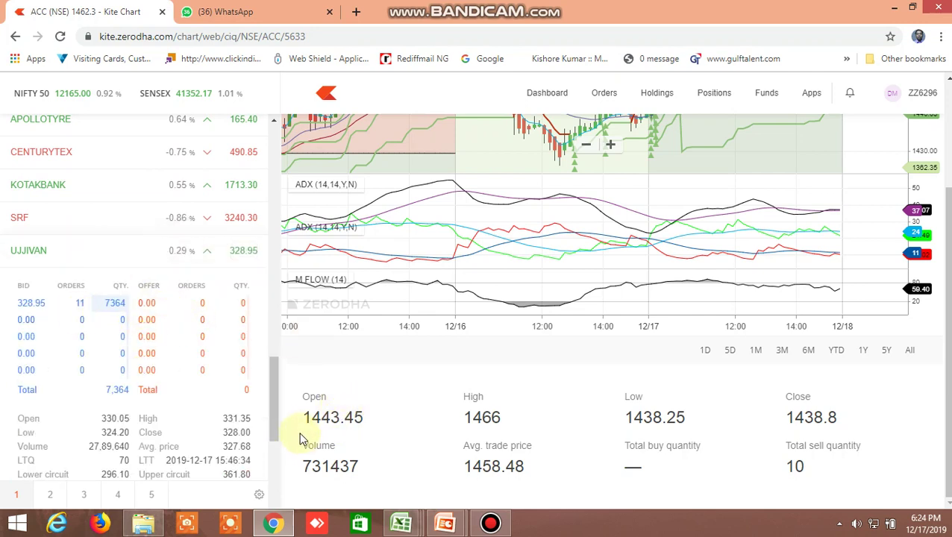
{"action": "scroll", "coordinate": [274, 400], "scroll_direction": "down", "scroll_amount": 2}
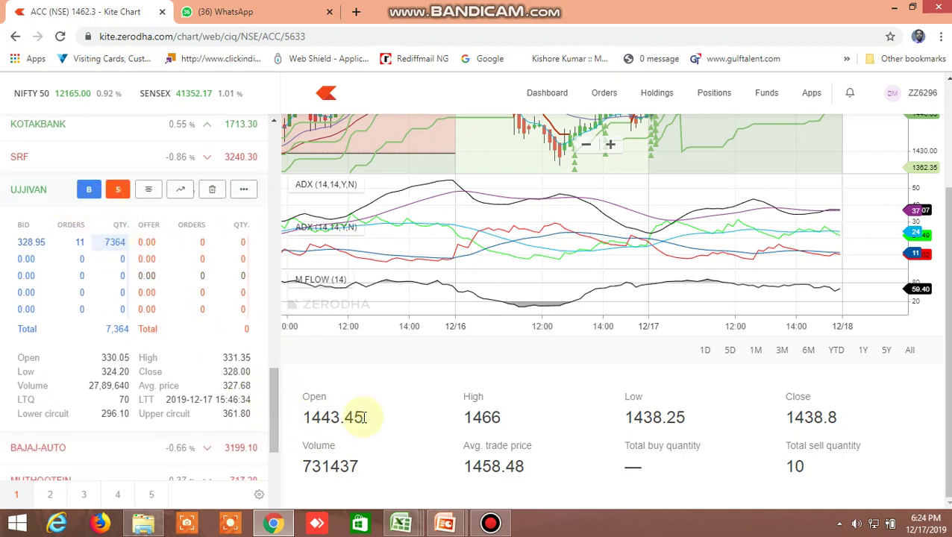
{"action": "mouse_move", "coordinate": [401, 523]}
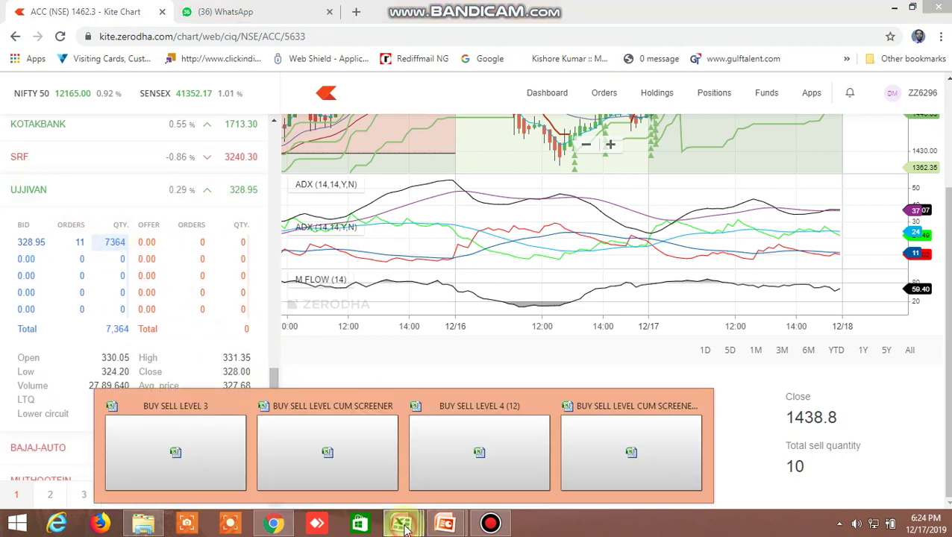
{"action": "left_click", "coordinate": [631, 463]}
{"action": "scroll", "coordinate": [443, 397], "scroll_direction": "down", "scroll_amount": 4}
{"action": "scroll", "coordinate": [443, 397], "scroll_direction": "down", "scroll_amount": 4}
{"action": "scroll", "coordinate": [444, 396], "scroll_direction": "down", "scroll_amount": 14}
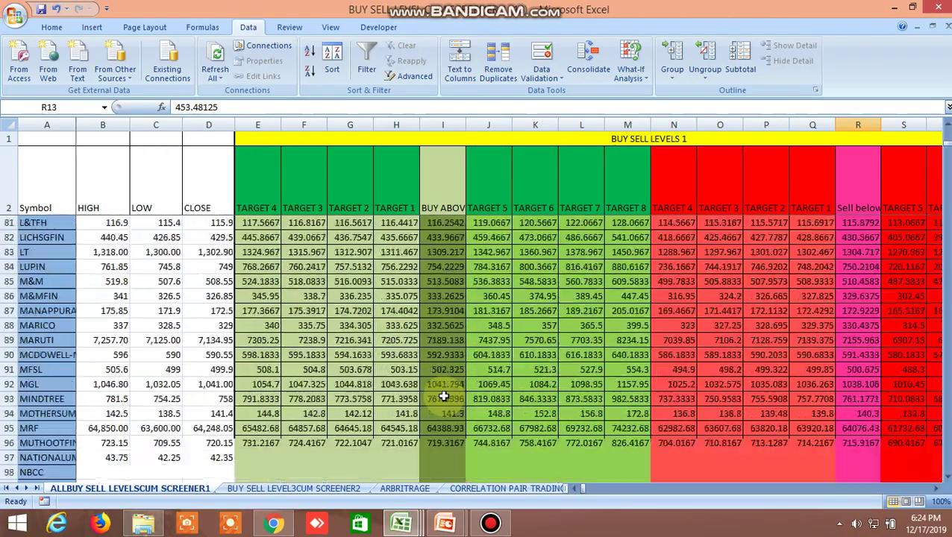
{"action": "scroll", "coordinate": [443, 397], "scroll_direction": "down", "scroll_amount": 5}
{"action": "scroll", "coordinate": [444, 397], "scroll_direction": "down", "scroll_amount": 3}
{"action": "scroll", "coordinate": [443, 397], "scroll_direction": "down", "scroll_amount": 4}
{"action": "scroll", "coordinate": [443, 397], "scroll_direction": "down", "scroll_amount": 3}
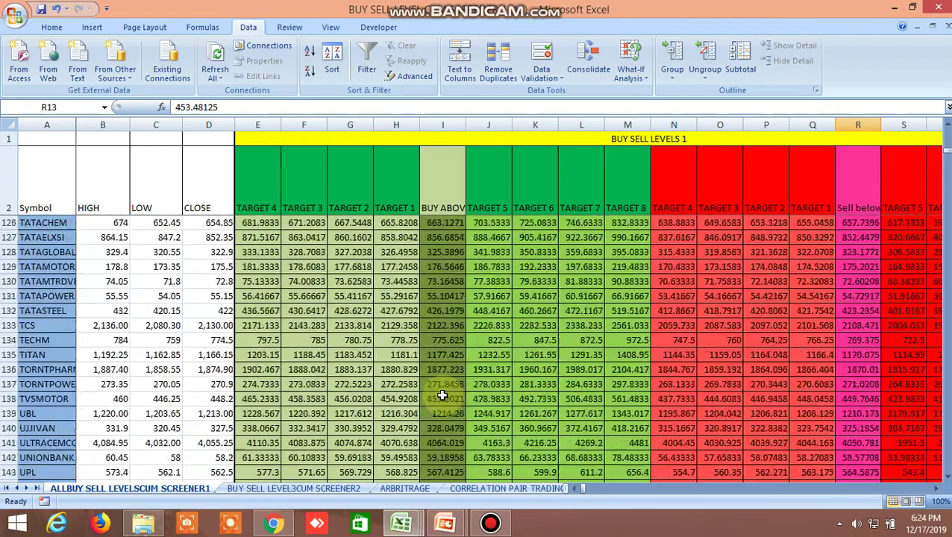
{"action": "scroll", "coordinate": [443, 396], "scroll_direction": "down", "scroll_amount": 2}
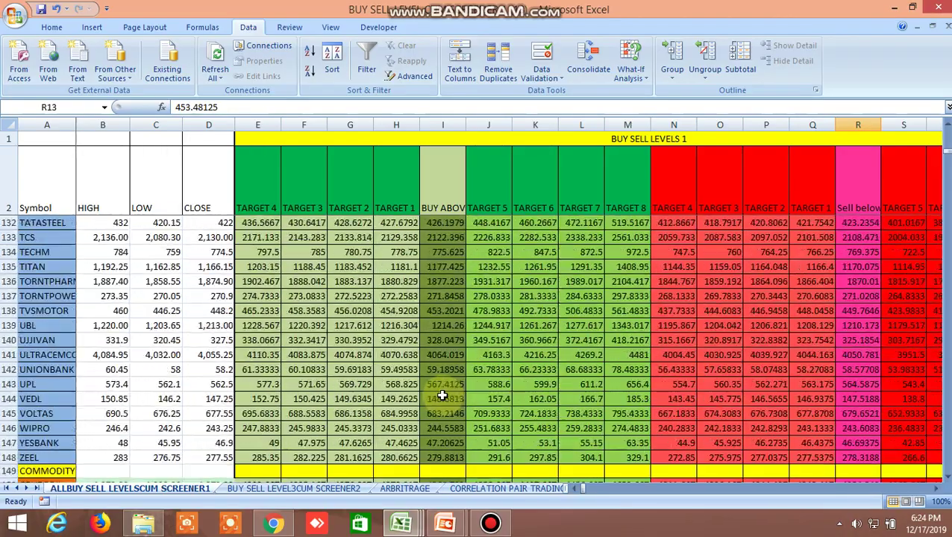
{"action": "left_click", "coordinate": [446, 341]}
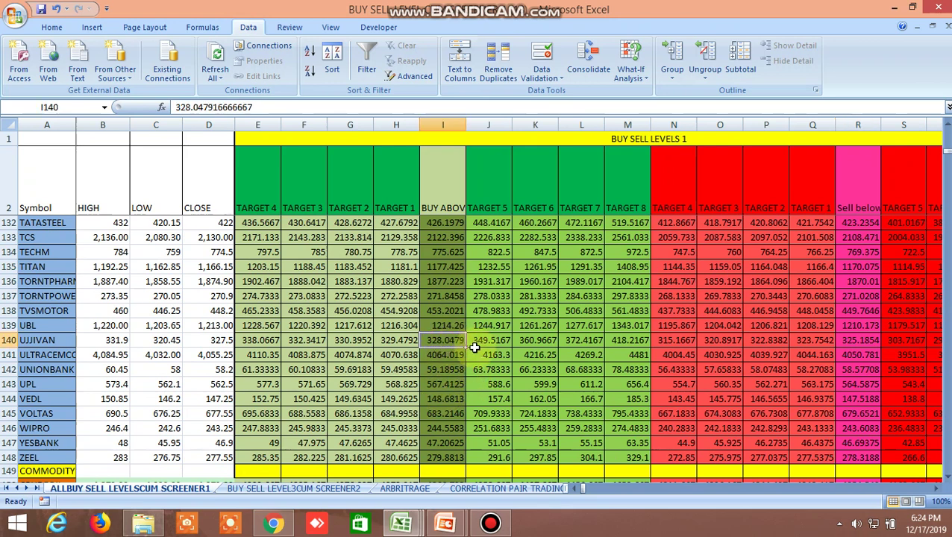
{"action": "left_click", "coordinate": [857, 341]}
{"action": "left_click", "coordinate": [276, 523]}
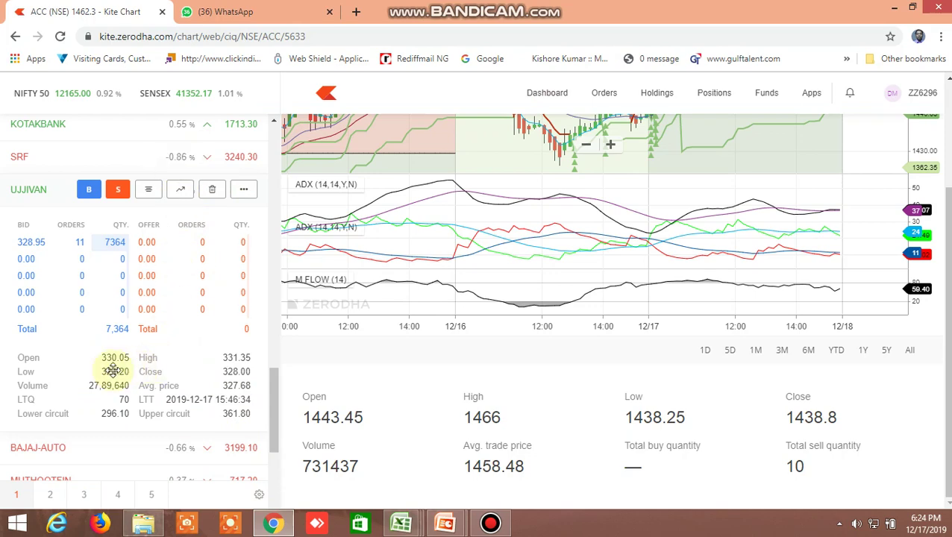
- Load UJJIVAN's chart from its watchlist row and zoom in on the time axis
{"action": "left_click", "coordinate": [176, 190]}
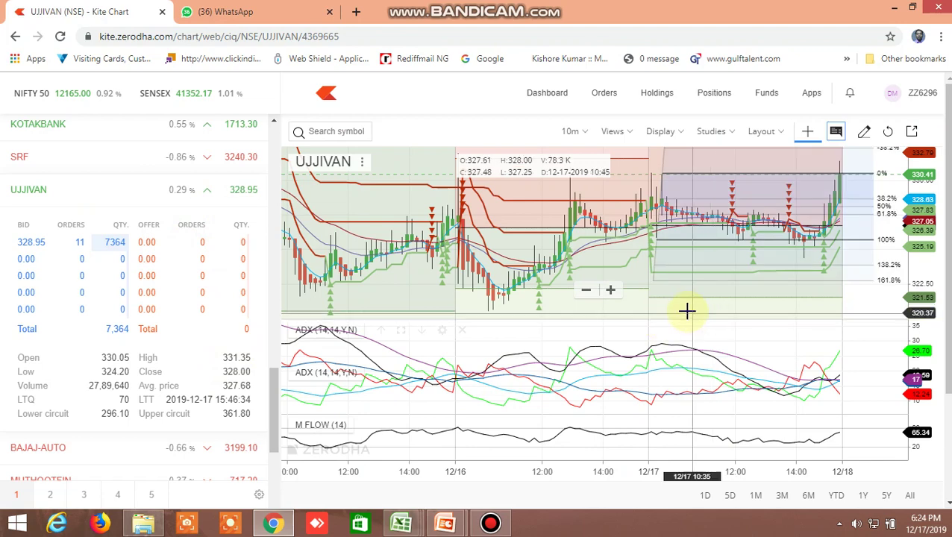
{"action": "scroll", "coordinate": [685, 309], "scroll_direction": "up", "scroll_amount": 3}
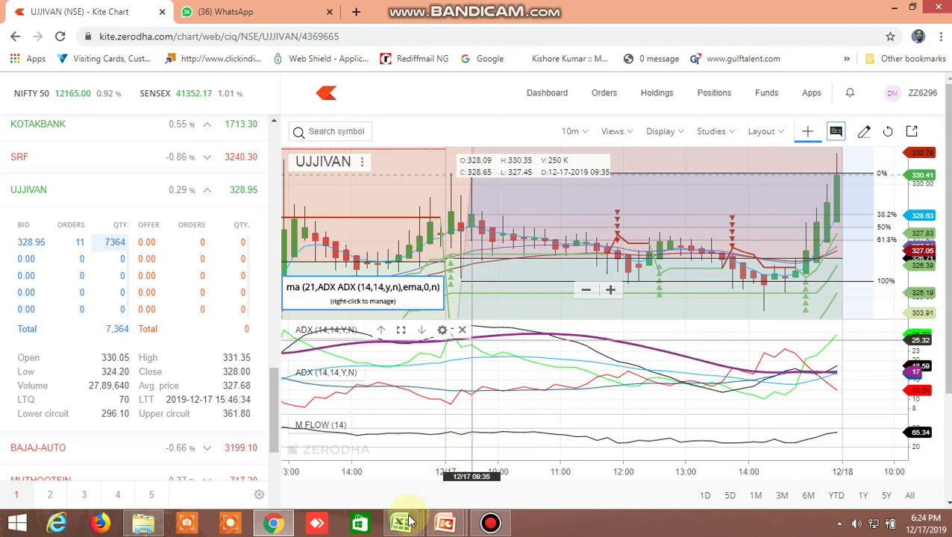
{"action": "mouse_move", "coordinate": [401, 522]}
{"action": "left_click", "coordinate": [628, 448]}
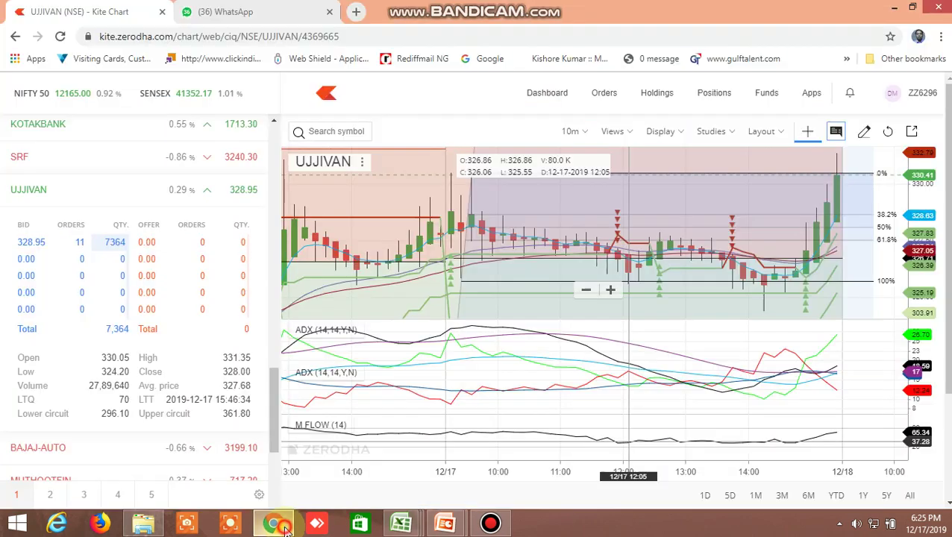
{"action": "left_click", "coordinate": [274, 522]}
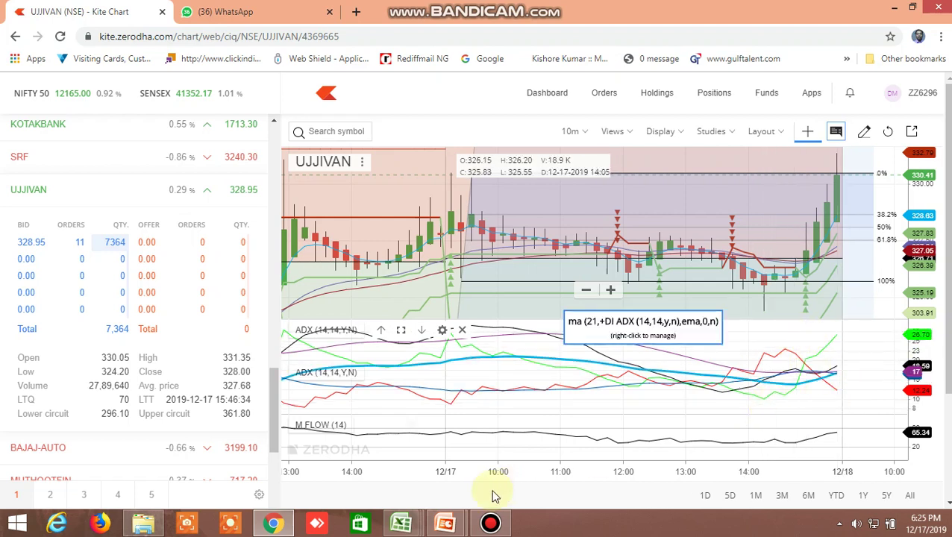
{"action": "mouse_move", "coordinate": [401, 522]}
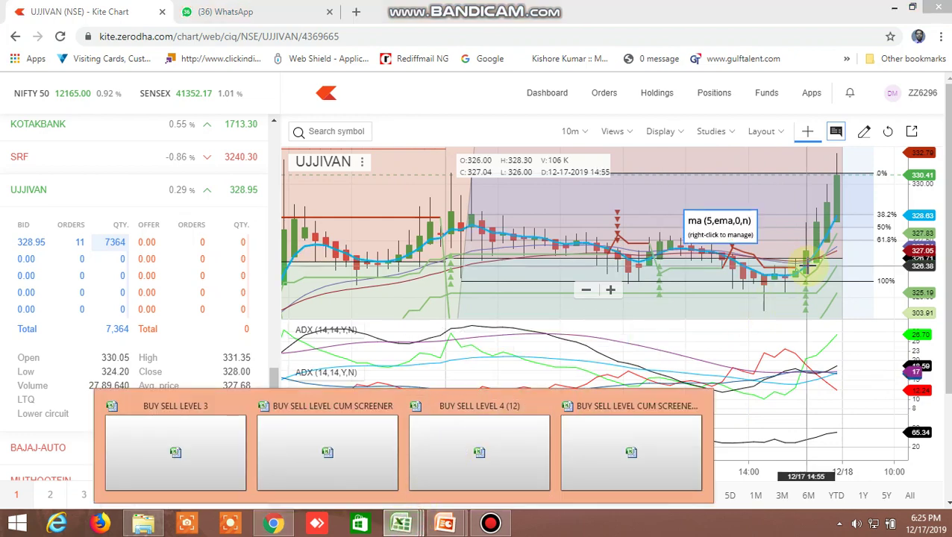
{"action": "left_click", "coordinate": [669, 448]}
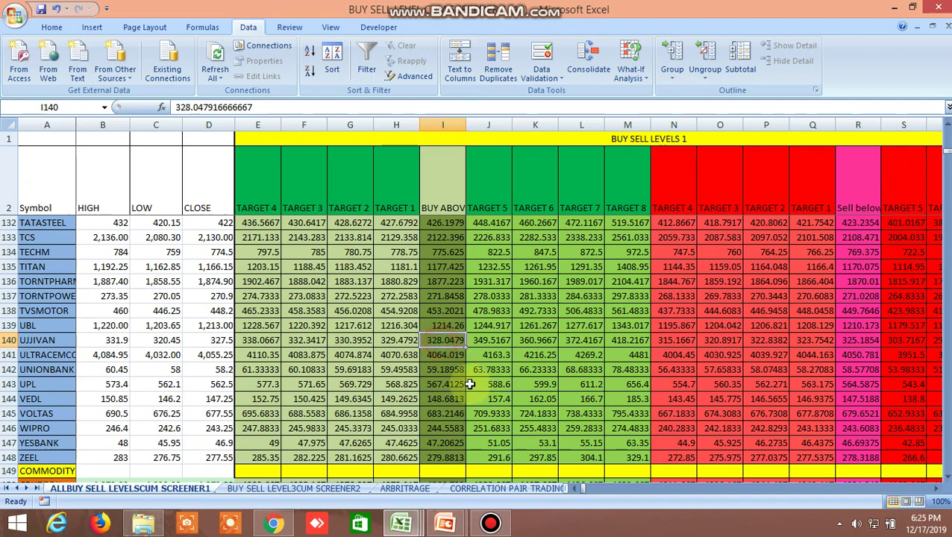
{"action": "left_click", "coordinate": [273, 523]}
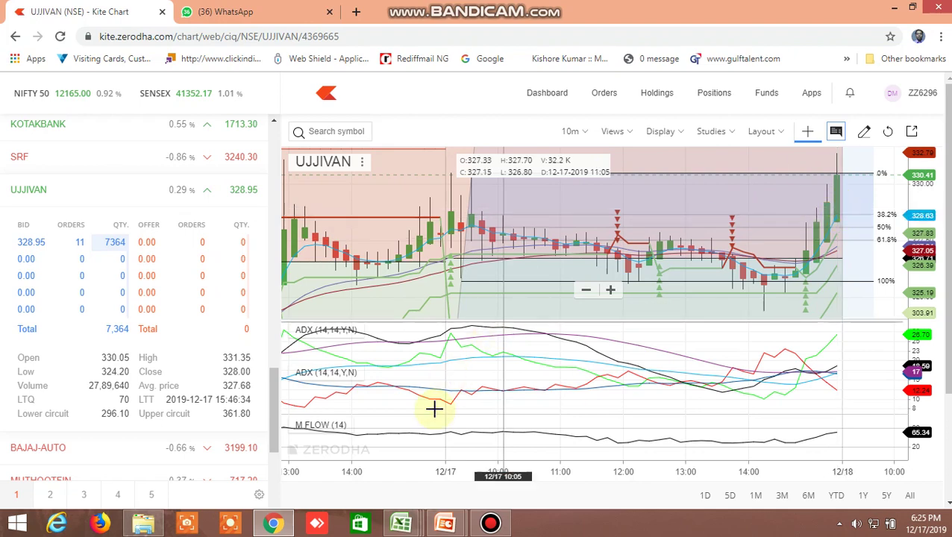
- Collapse UJJIVAN's depth and expand BALKRISIND's, showing close 947.05 and circuit limits 854.90–1044.80
{"action": "left_click", "coordinate": [148, 198]}
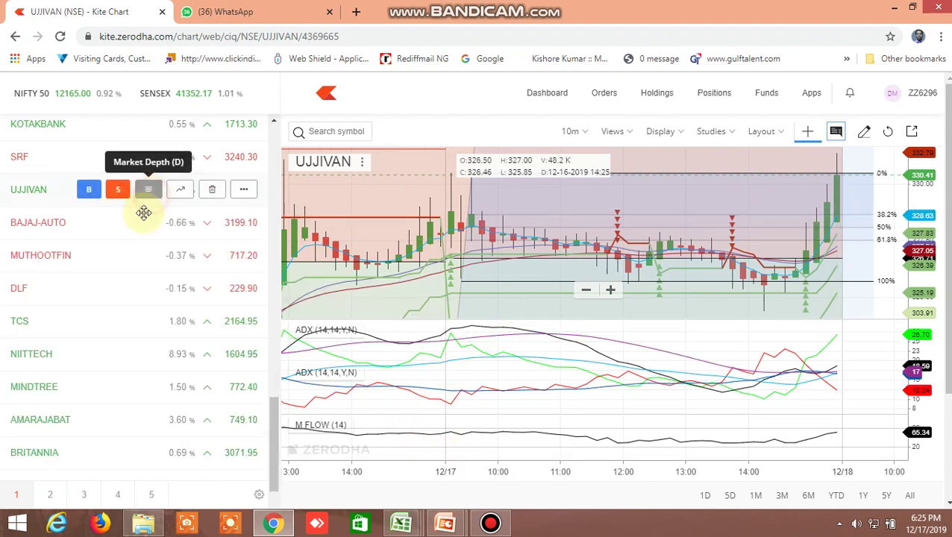
{"action": "scroll", "coordinate": [149, 217], "scroll_direction": "up", "scroll_amount": 3}
{"action": "scroll", "coordinate": [153, 188], "scroll_direction": "up", "scroll_amount": 4}
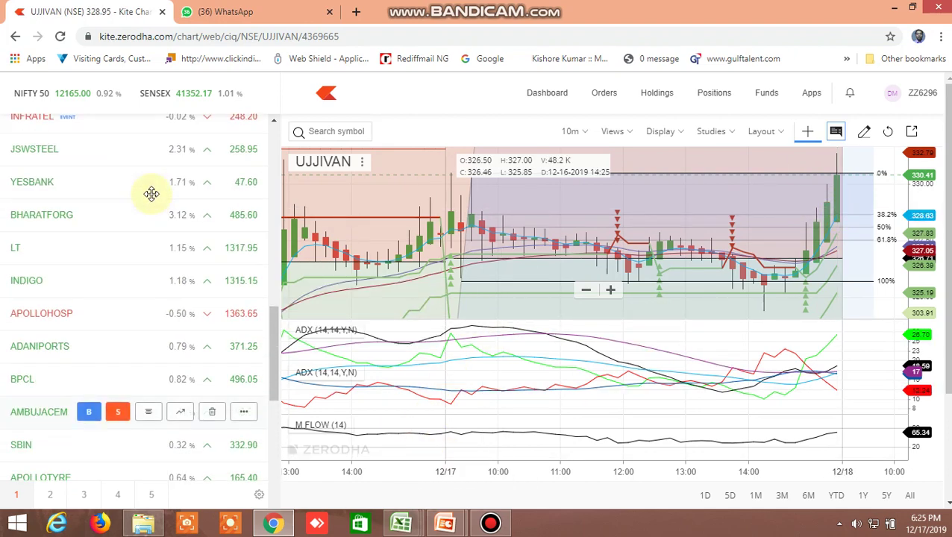
{"action": "scroll", "coordinate": [150, 193], "scroll_direction": "up", "scroll_amount": 3}
{"action": "scroll", "coordinate": [149, 193], "scroll_direction": "up", "scroll_amount": 2}
{"action": "scroll", "coordinate": [150, 200], "scroll_direction": "up", "scroll_amount": 4}
{"action": "scroll", "coordinate": [149, 203], "scroll_direction": "up", "scroll_amount": 4}
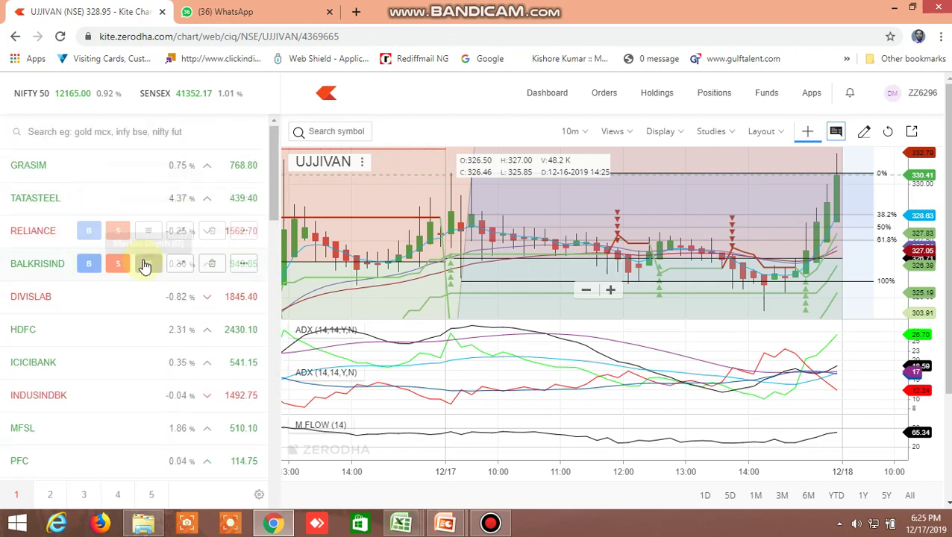
{"action": "left_click", "coordinate": [147, 266]}
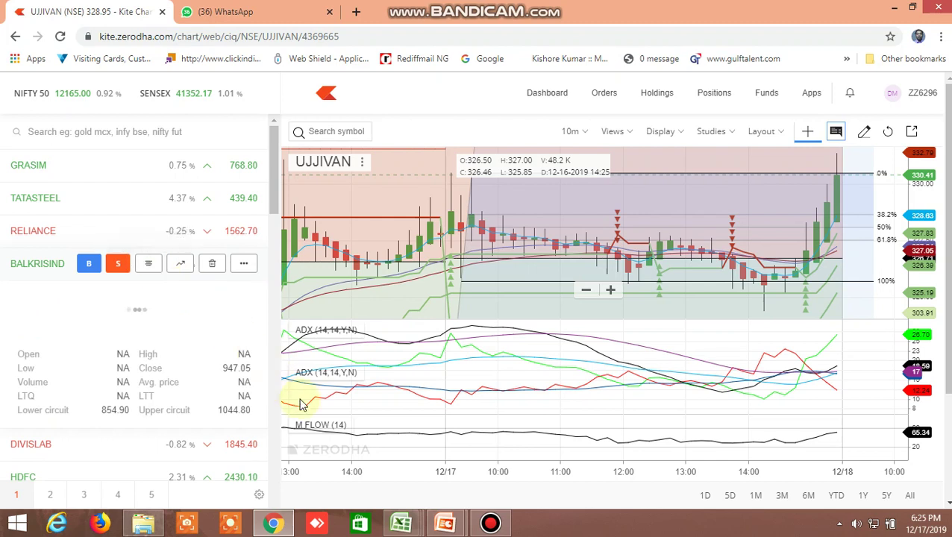
{"action": "mouse_move", "coordinate": [402, 522]}
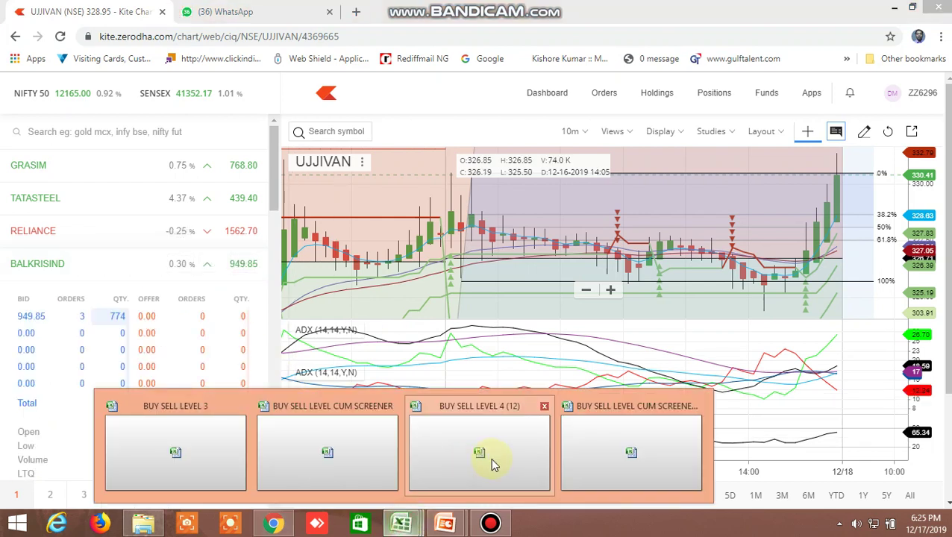
{"action": "left_click", "coordinate": [607, 449]}
{"action": "scroll", "coordinate": [349, 314], "scroll_direction": "up", "scroll_amount": 10}
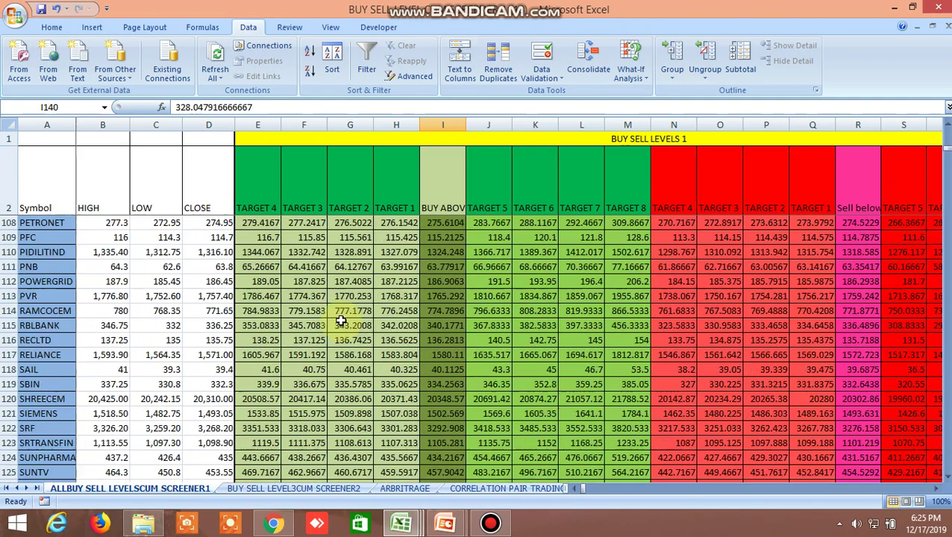
{"action": "scroll", "coordinate": [349, 314], "scroll_direction": "up", "scroll_amount": 10}
{"action": "scroll", "coordinate": [348, 315], "scroll_direction": "up", "scroll_amount": 10}
{"action": "scroll", "coordinate": [348, 314], "scroll_direction": "up", "scroll_amount": 12}
{"action": "scroll", "coordinate": [348, 314], "scroll_direction": "up", "scroll_amount": 1}
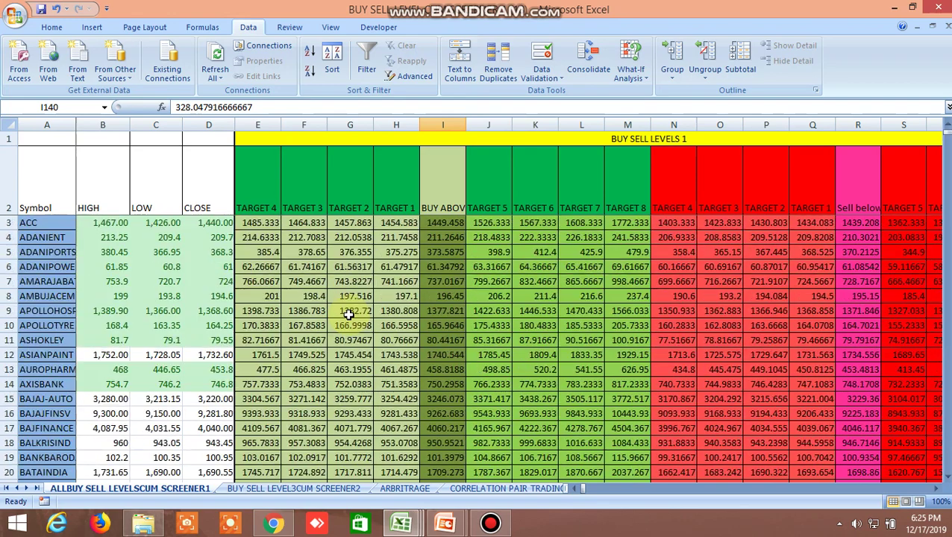
{"action": "scroll", "coordinate": [348, 314], "scroll_direction": "down", "scroll_amount": 2}
{"action": "scroll", "coordinate": [349, 314], "scroll_direction": "down", "scroll_amount": 1}
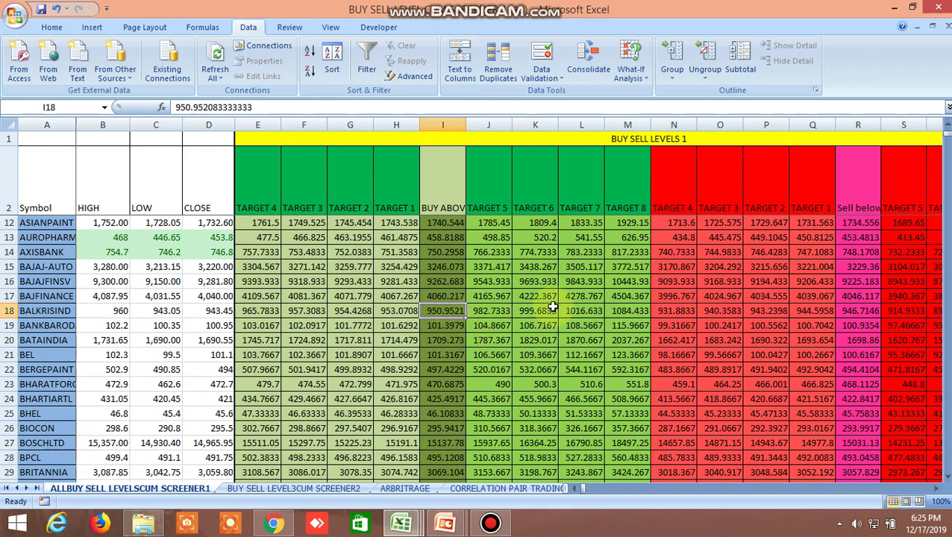
{"action": "left_click", "coordinate": [860, 312]}
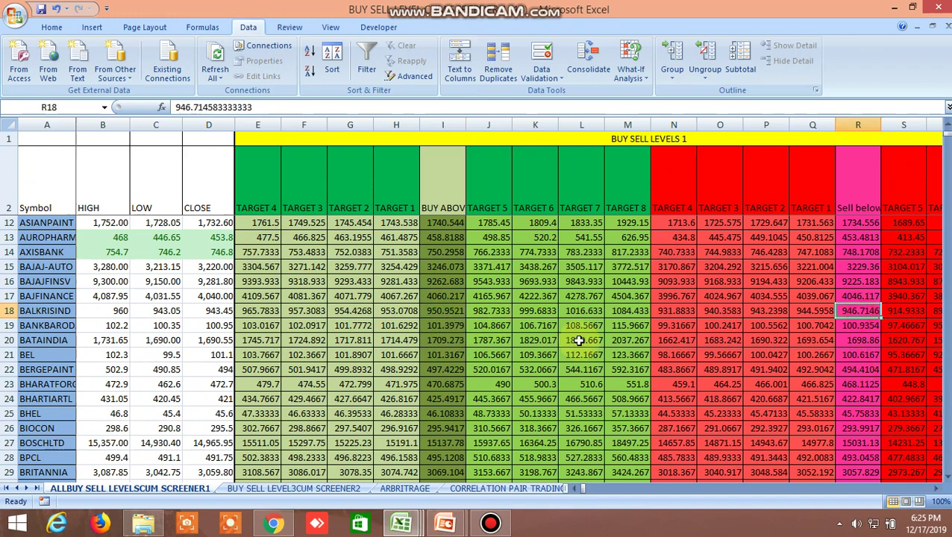
{"action": "left_click", "coordinate": [273, 522]}
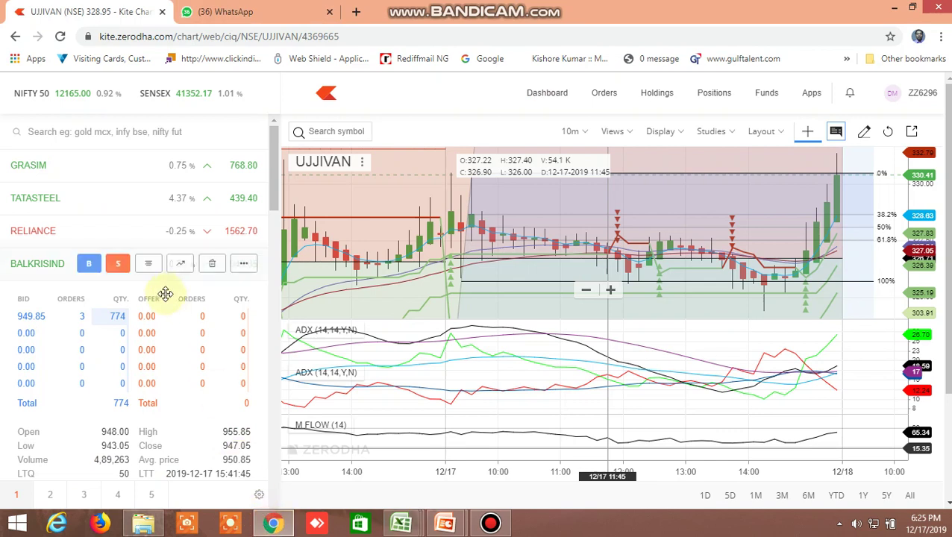
{"action": "scroll", "coordinate": [270, 213], "scroll_direction": "down", "scroll_amount": 2}
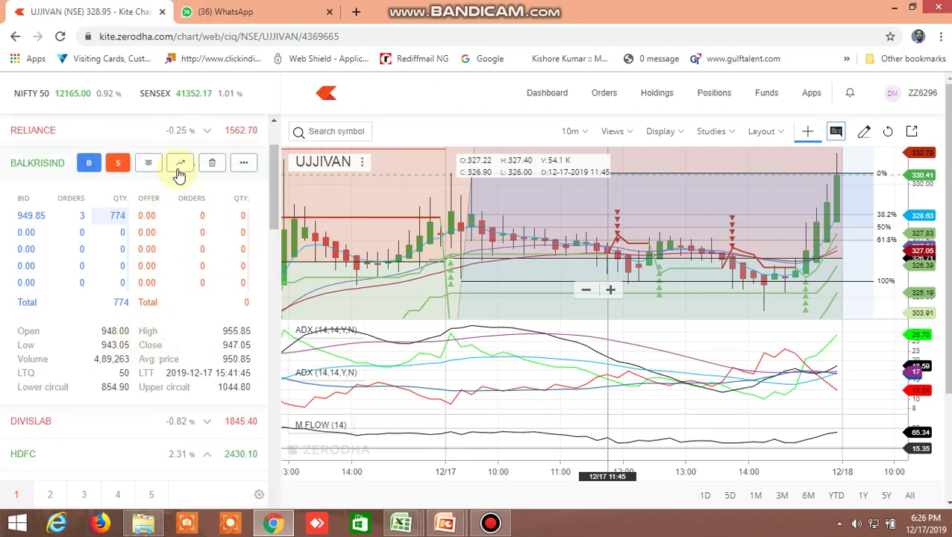
- Open BALKRISIND's Kite chart and check its buy-above 950.95 in the screener's cell I18
{"action": "left_click", "coordinate": [180, 165]}
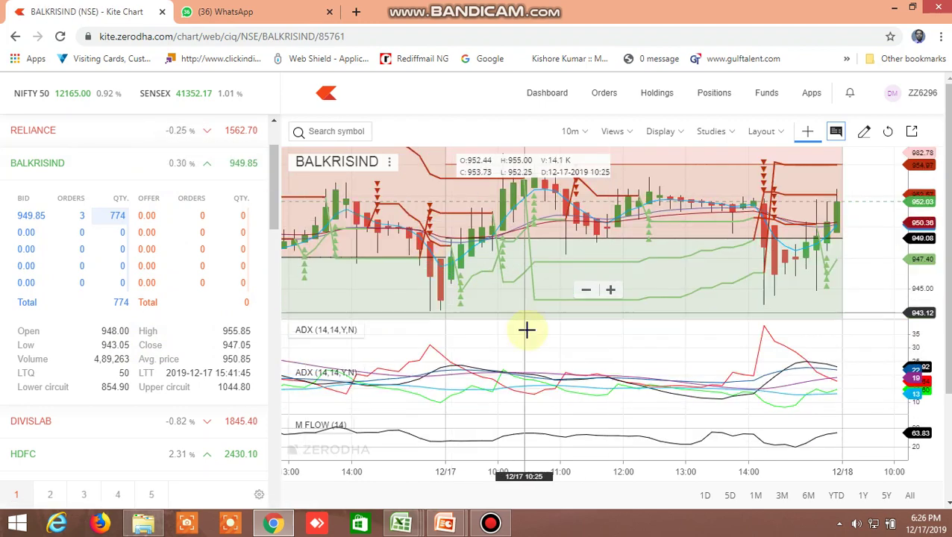
{"action": "mouse_move", "coordinate": [400, 522]}
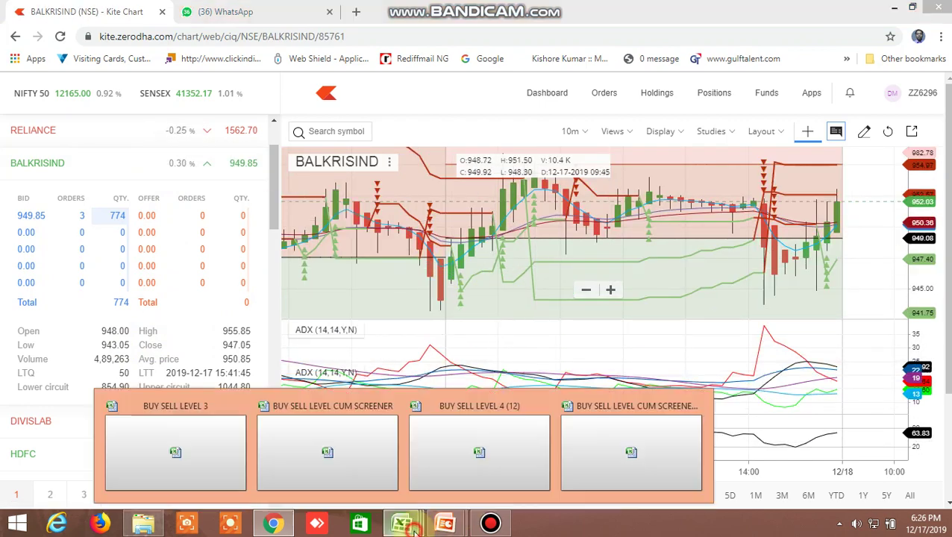
{"action": "left_click", "coordinate": [595, 467]}
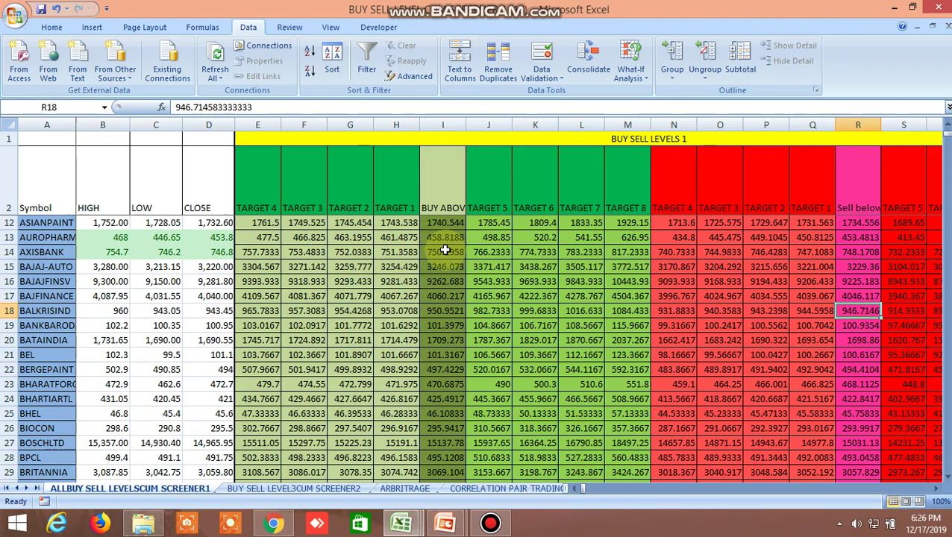
{"action": "left_click", "coordinate": [453, 312]}
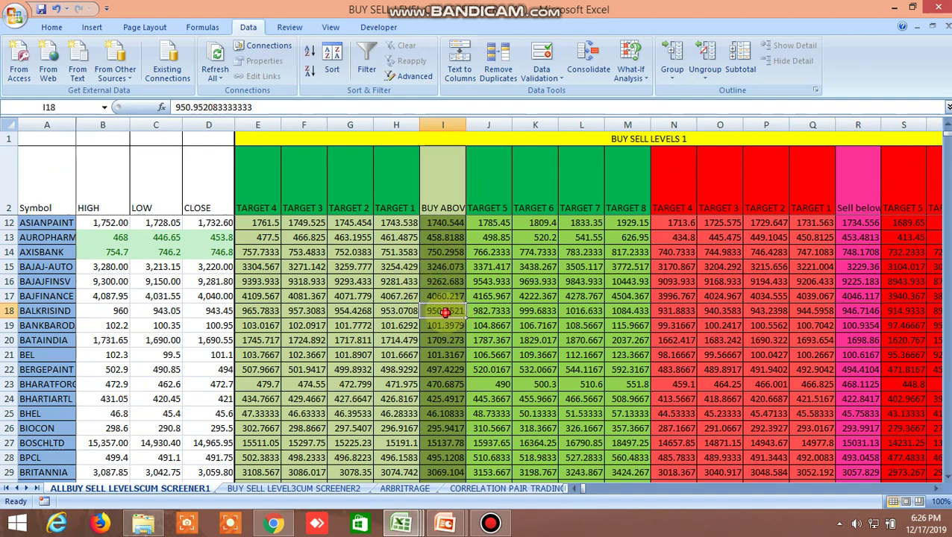
{"action": "left_click", "coordinate": [277, 521]}
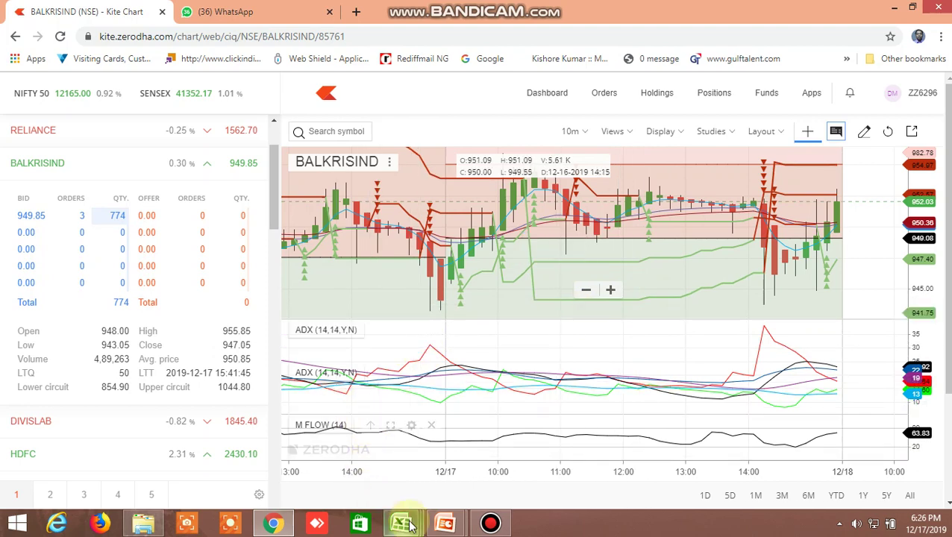
- Check BALKRISIND's sell-below 946.71 in the screener, then return to its chart
{"action": "mouse_move", "coordinate": [402, 522]}
{"action": "left_click", "coordinate": [601, 440]}
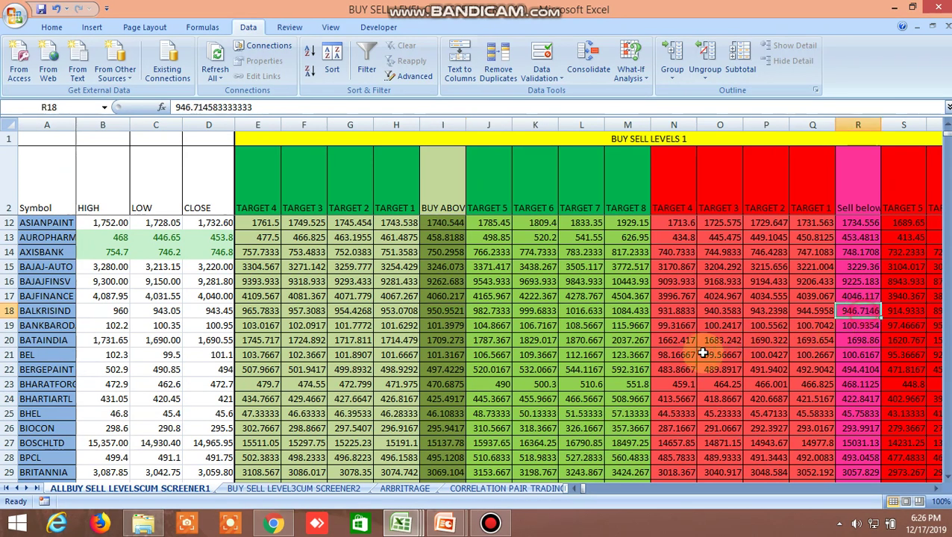
{"action": "left_click", "coordinate": [273, 524]}
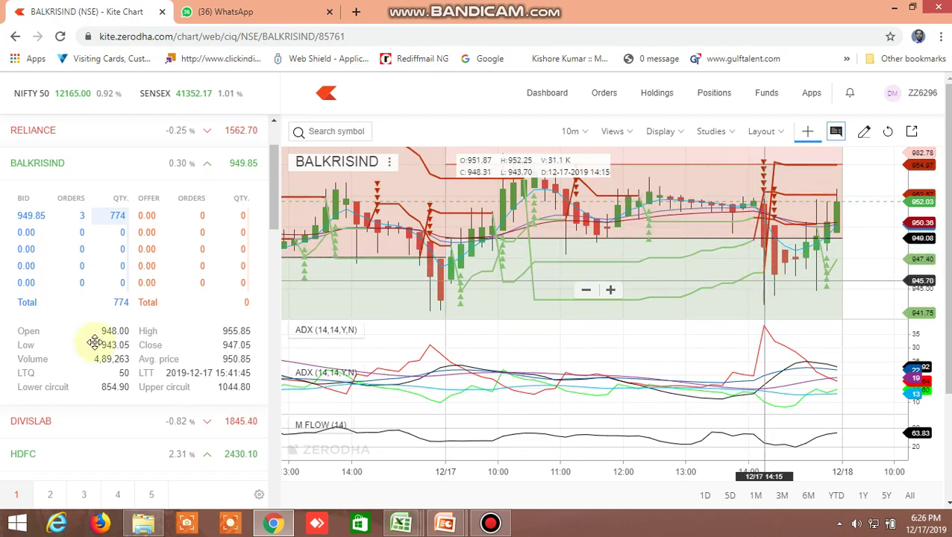
- In BUY SELL LEVEL 4, read BALKRISIND's buy-above 970.4751 (F19) and sell-below 949.5249 (M19)
{"action": "mouse_move", "coordinate": [415, 531]}
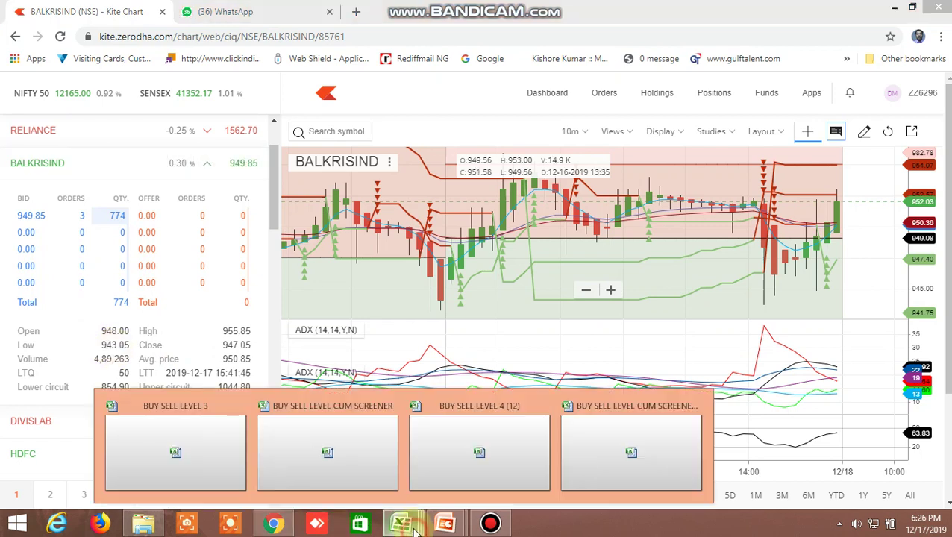
{"action": "left_click", "coordinate": [493, 450]}
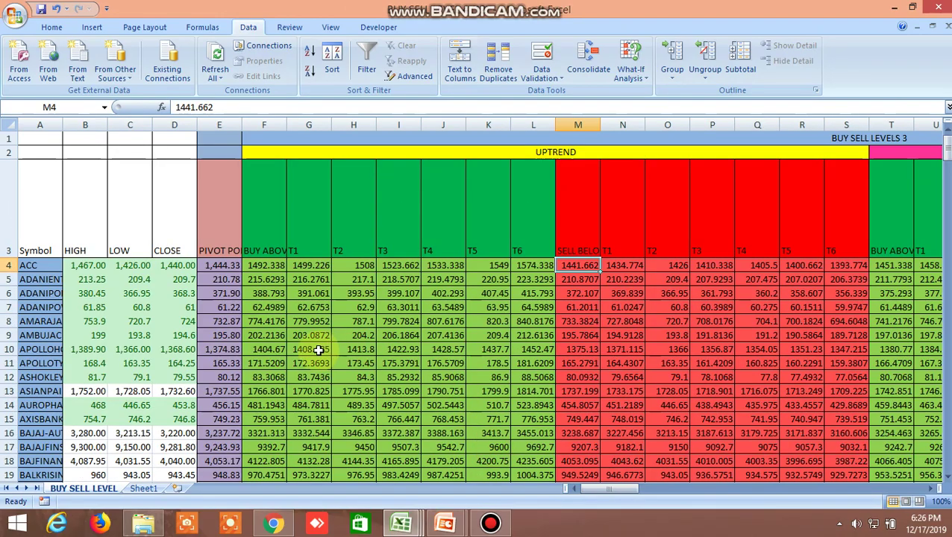
{"action": "scroll", "coordinate": [318, 350], "scroll_direction": "down", "scroll_amount": 1}
{"action": "scroll", "coordinate": [318, 350], "scroll_direction": "up", "scroll_amount": 1}
{"action": "scroll", "coordinate": [319, 350], "scroll_direction": "down", "scroll_amount": 1}
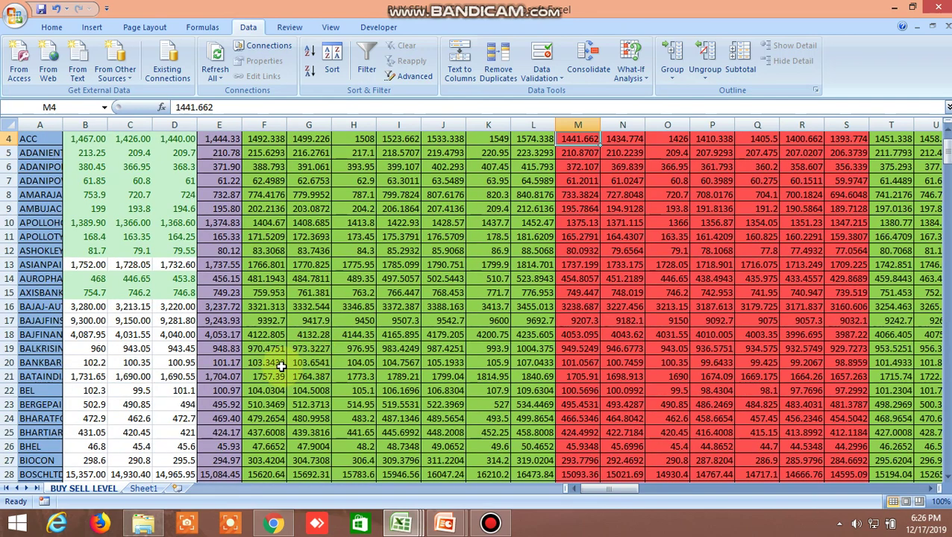
{"action": "left_click", "coordinate": [263, 350]}
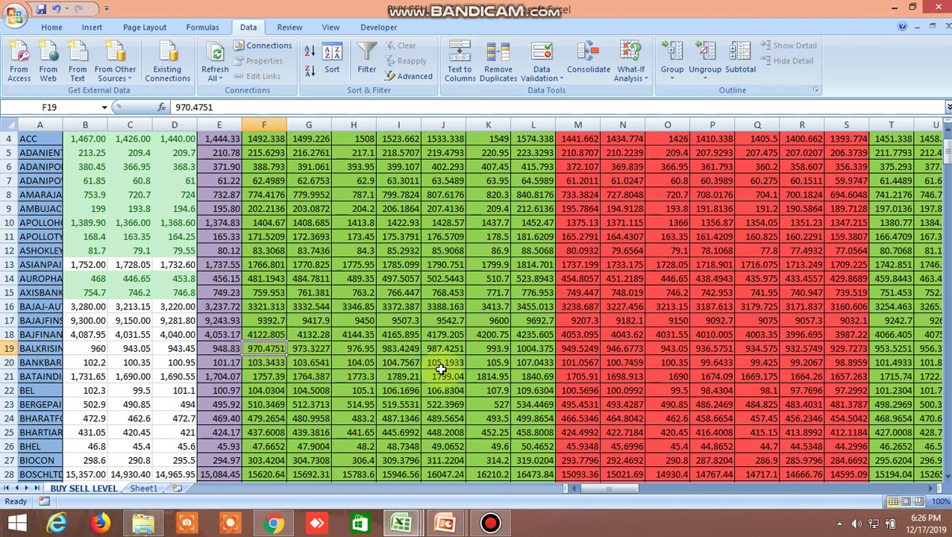
{"action": "left_click", "coordinate": [583, 350]}
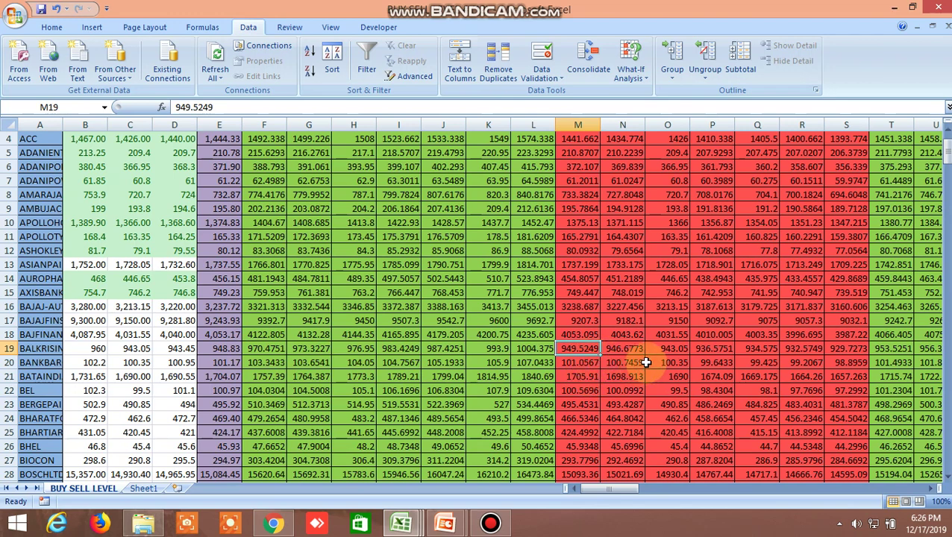
{"action": "mouse_move", "coordinate": [404, 527]}
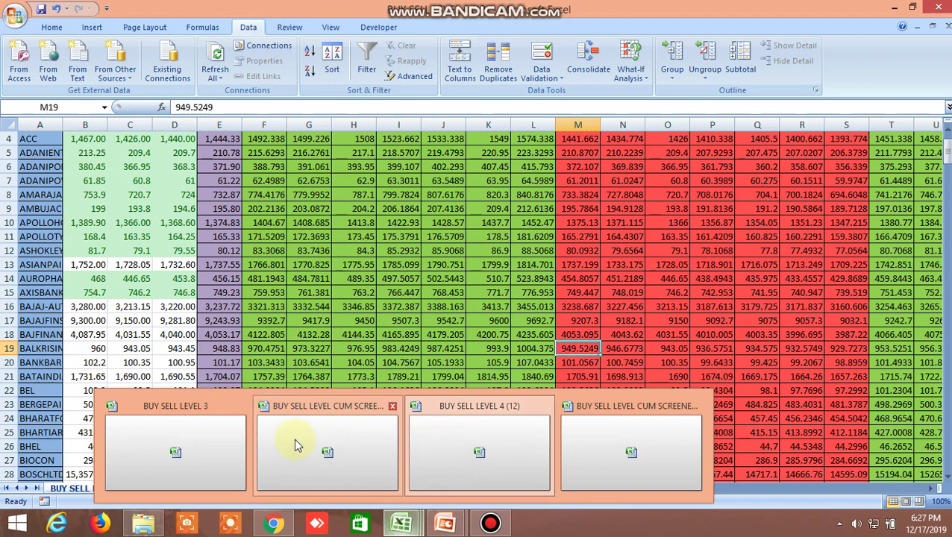
- Back in Kite, scroll the watchlist and show DIVISLAB's market depth
{"action": "left_click", "coordinate": [273, 524]}
{"action": "scroll", "coordinate": [174, 366], "scroll_direction": "down", "scroll_amount": 1}
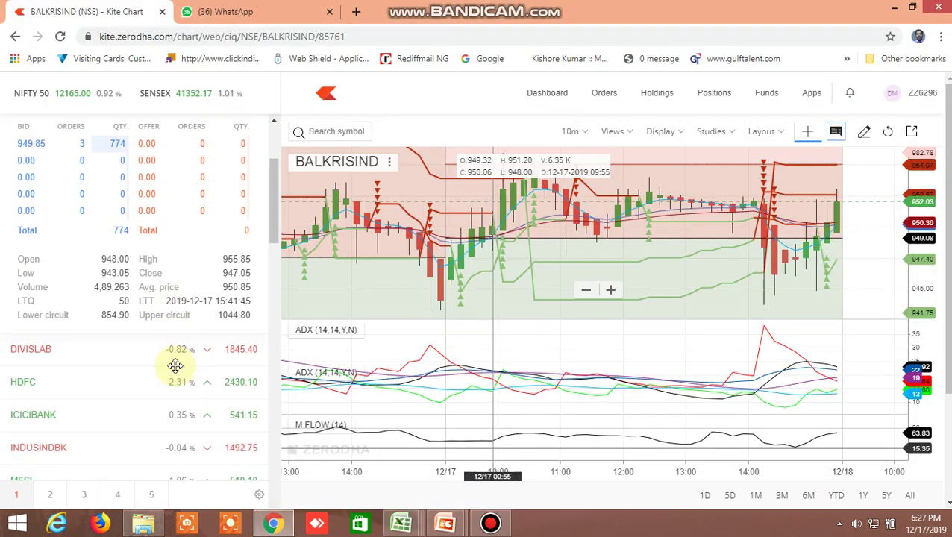
{"action": "scroll", "coordinate": [174, 366], "scroll_direction": "down", "scroll_amount": 2}
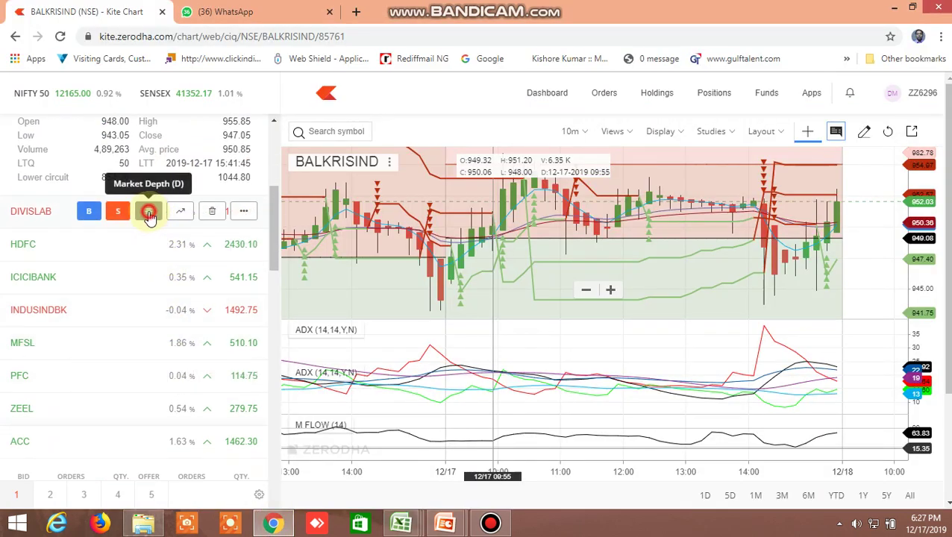
{"action": "left_click", "coordinate": [151, 216]}
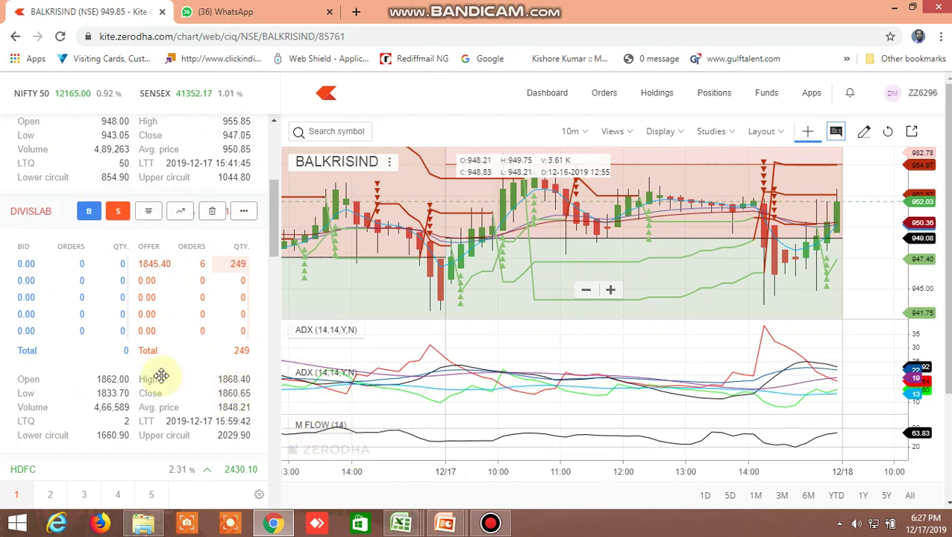
- In the ALLBUY SELL LEVELS screener, check DIVISLAB's buy-above value 1858.977 in I43
{"action": "mouse_move", "coordinate": [403, 522]}
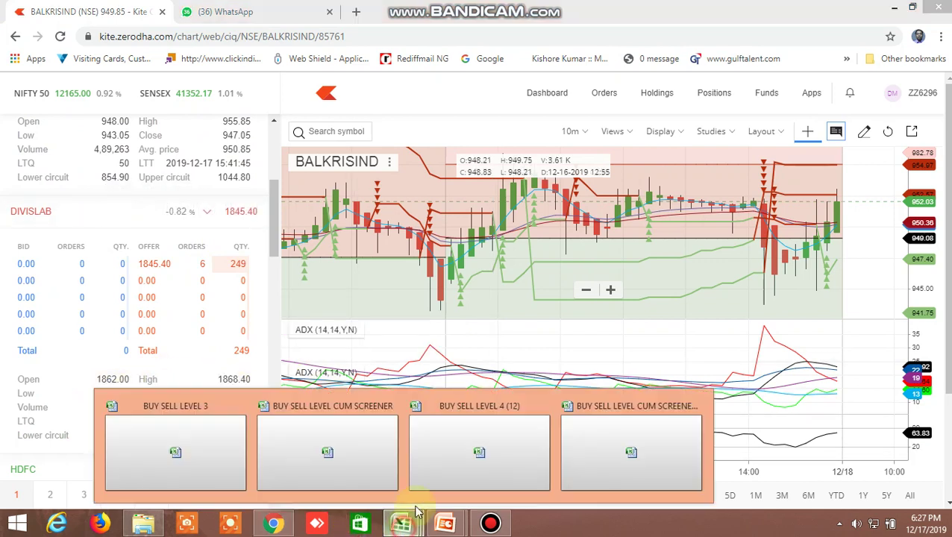
{"action": "left_click", "coordinate": [591, 445]}
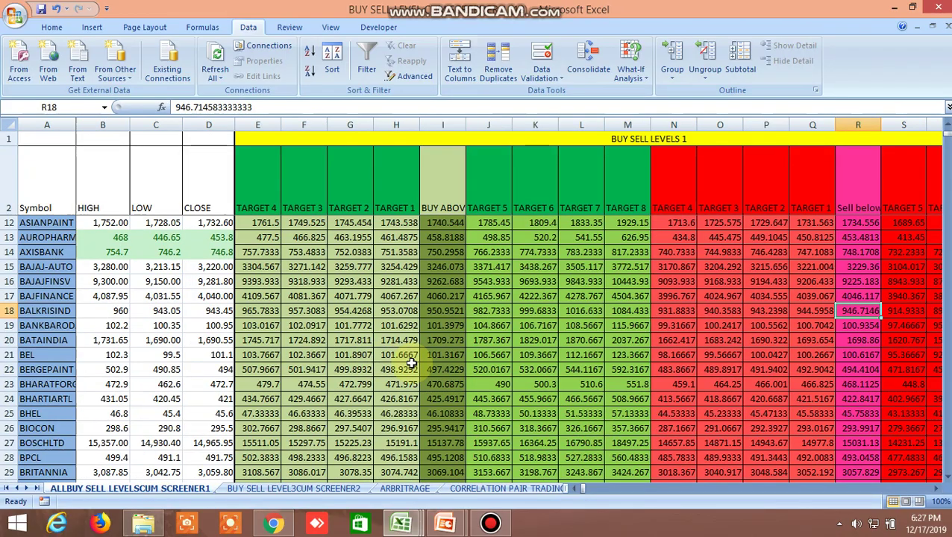
{"action": "scroll", "coordinate": [407, 362], "scroll_direction": "down", "scroll_amount": 3}
{"action": "scroll", "coordinate": [409, 362], "scroll_direction": "down", "scroll_amount": 3}
{"action": "scroll", "coordinate": [411, 363], "scroll_direction": "down", "scroll_amount": 3}
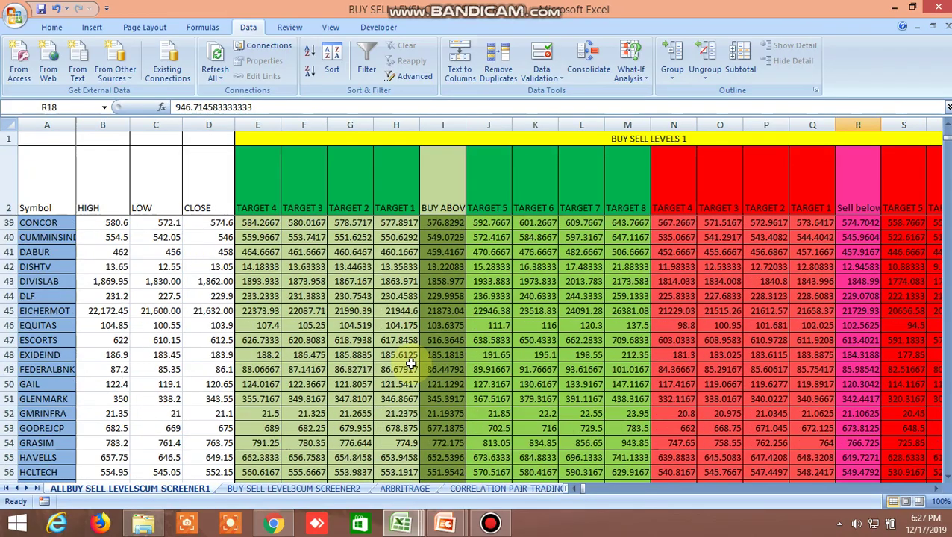
{"action": "left_click", "coordinate": [443, 281]}
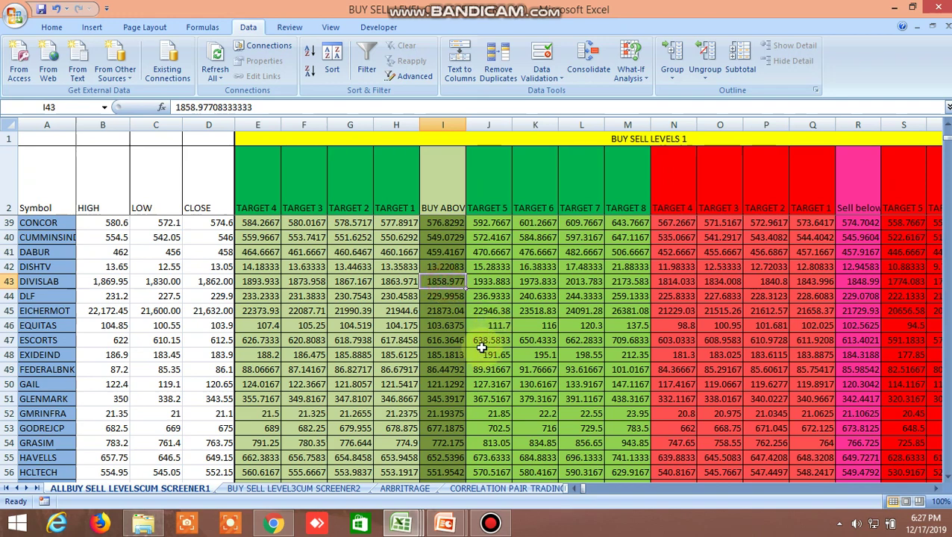
- Open DIVISLAB's 10-minute chart in Kite, then go to the BUY SELL LEVEL workbook
{"action": "left_click", "coordinate": [275, 525]}
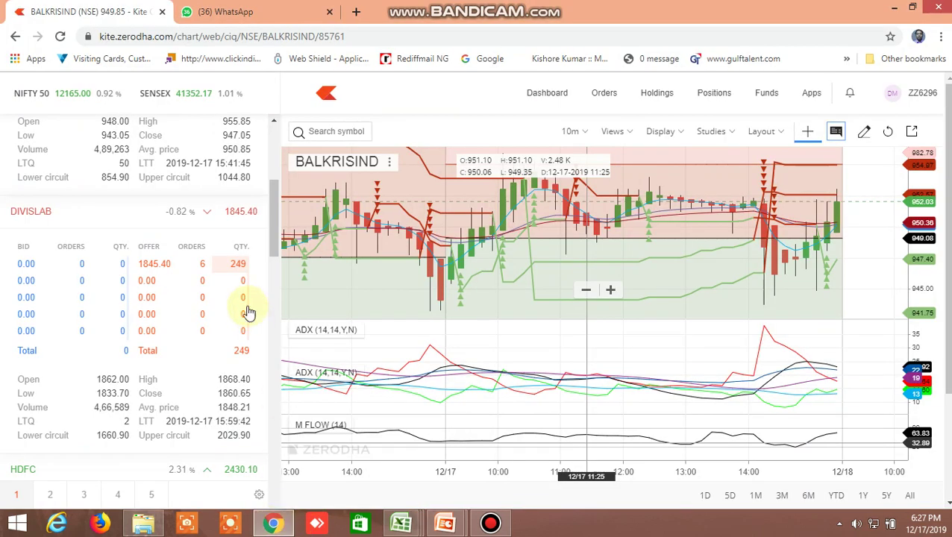
{"action": "left_click", "coordinate": [176, 214]}
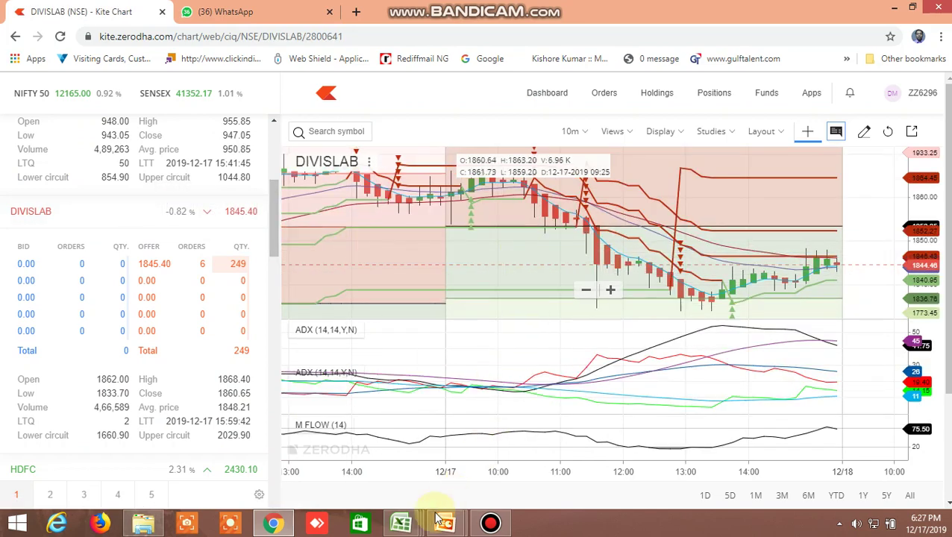
{"action": "mouse_move", "coordinate": [400, 523]}
{"action": "left_click", "coordinate": [610, 446]}
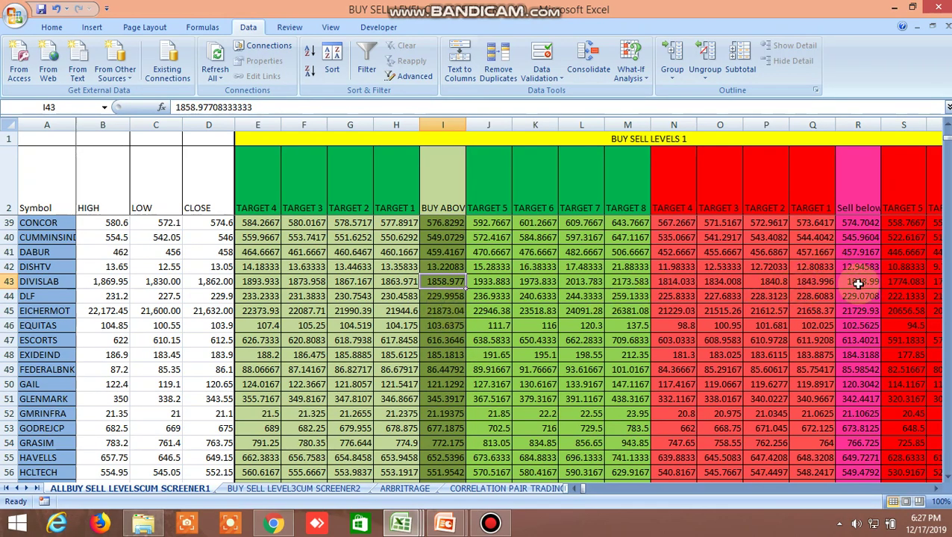
{"action": "left_click", "coordinate": [274, 523]}
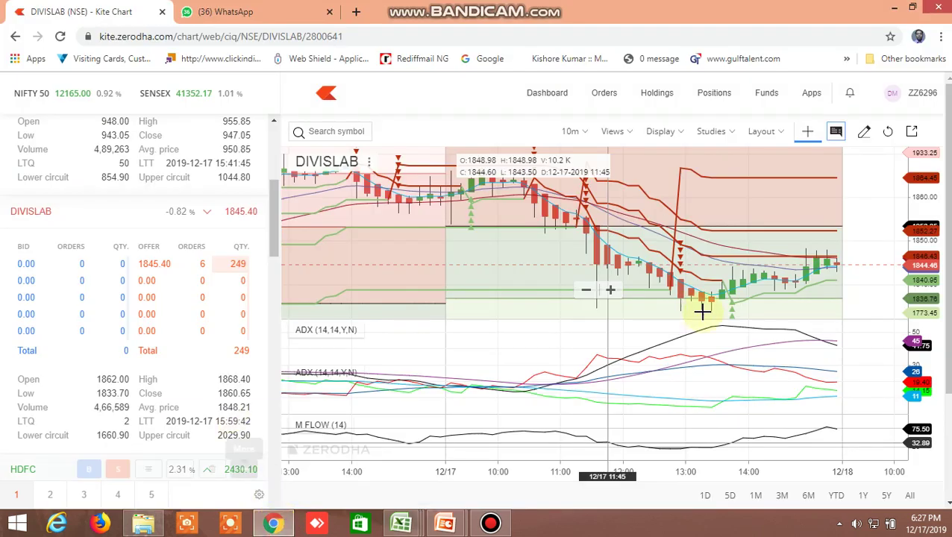
{"action": "key", "text": "alt+Tab"}
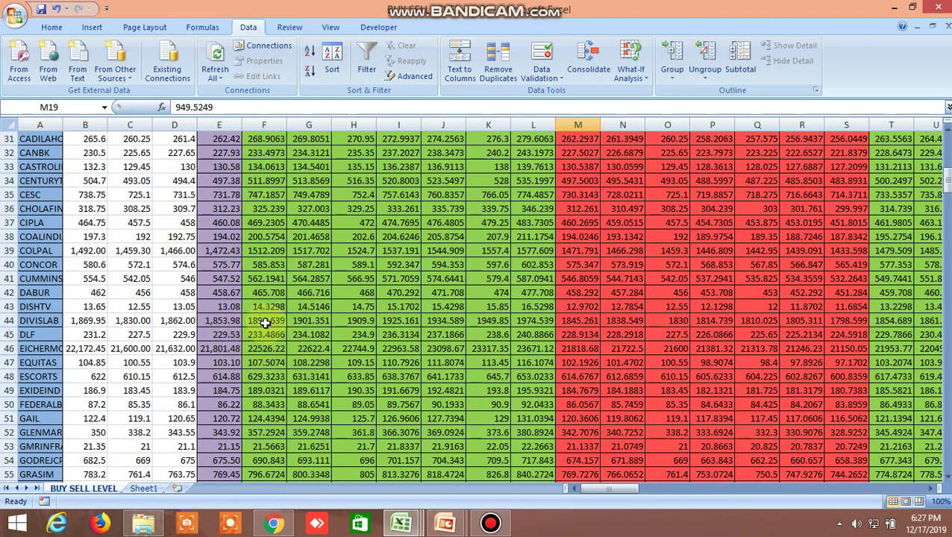
- Check DIVISLAB's buy-above 1894.6391 and sell-below 1845.2609 in F44 and M44, then save
{"action": "left_click", "coordinate": [265, 321]}
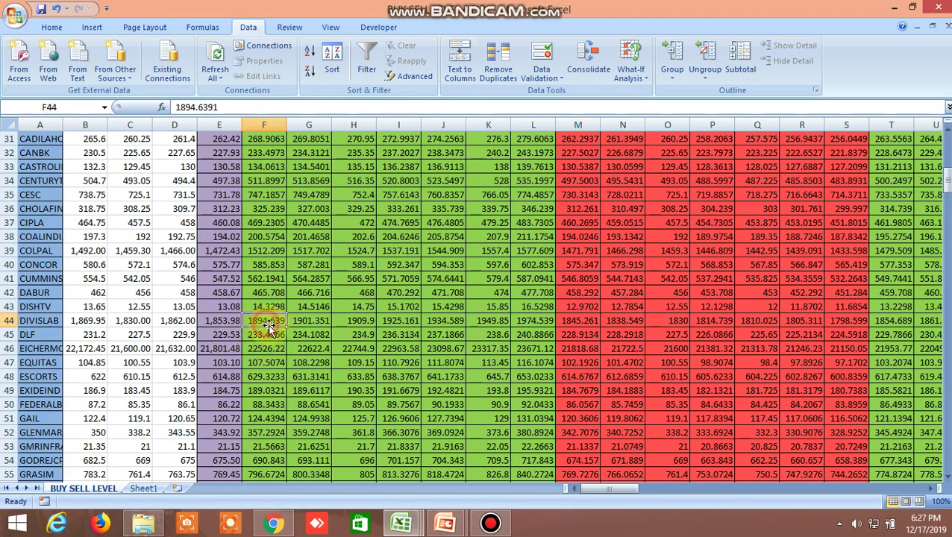
{"action": "left_click", "coordinate": [579, 322]}
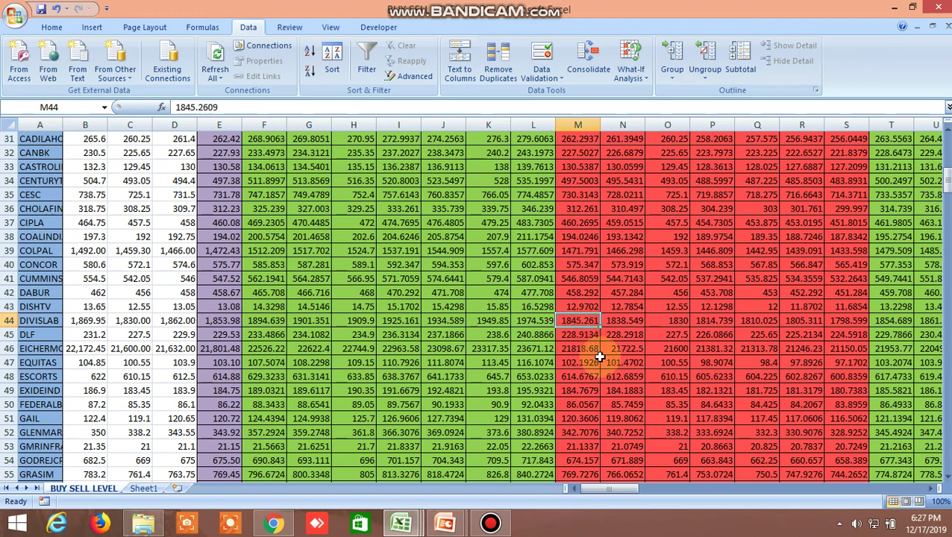
{"action": "left_click", "coordinate": [38, 11]}
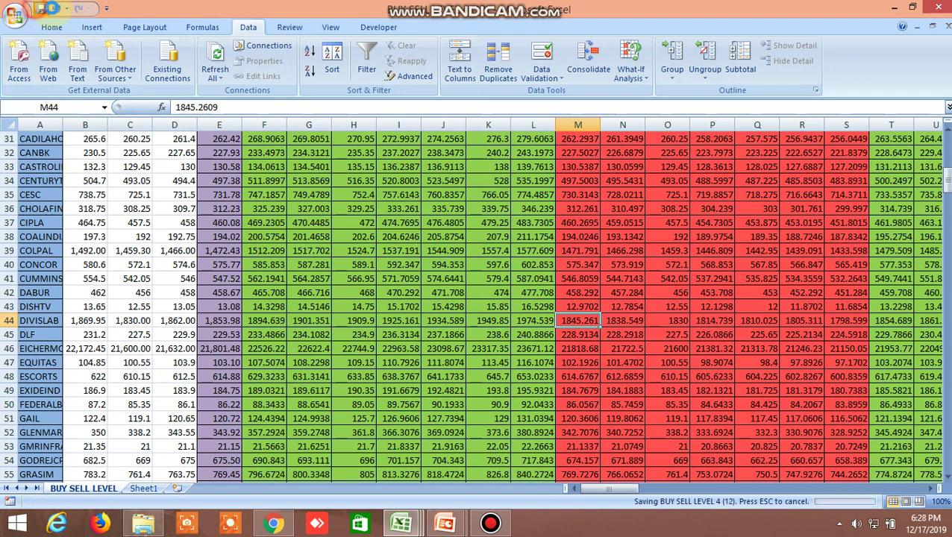
- Return to the DIVISLAB chart in Kite and collapse its market depth
{"action": "mouse_move", "coordinate": [401, 522]}
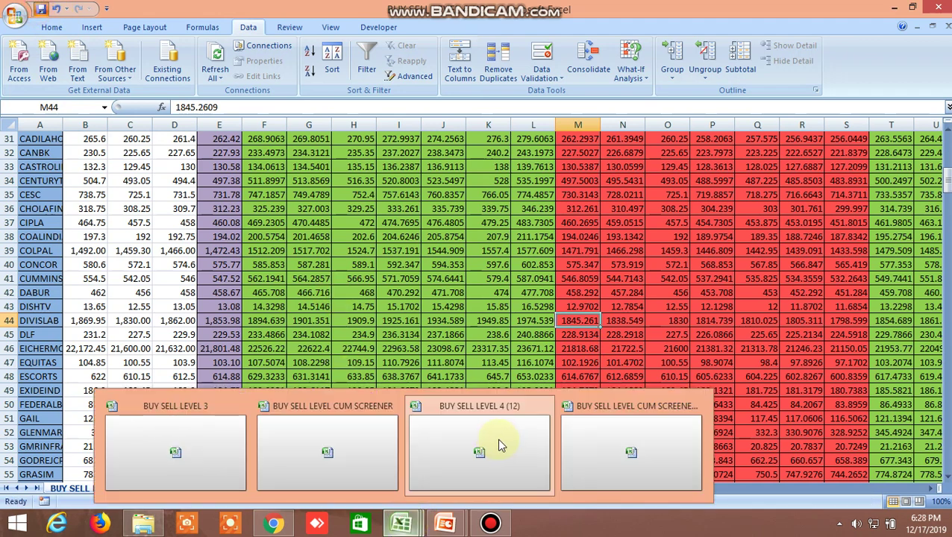
{"action": "left_click", "coordinate": [273, 522]}
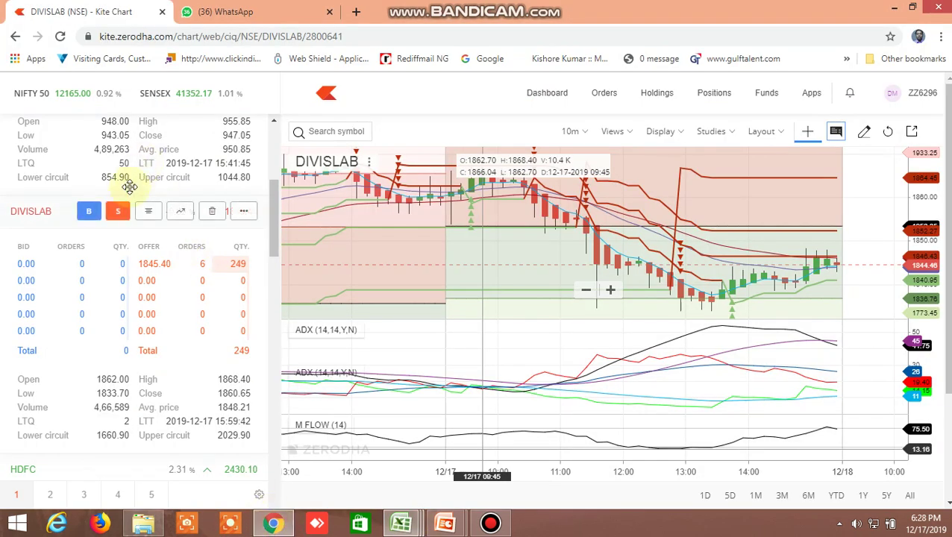
{"action": "left_click", "coordinate": [148, 211]}
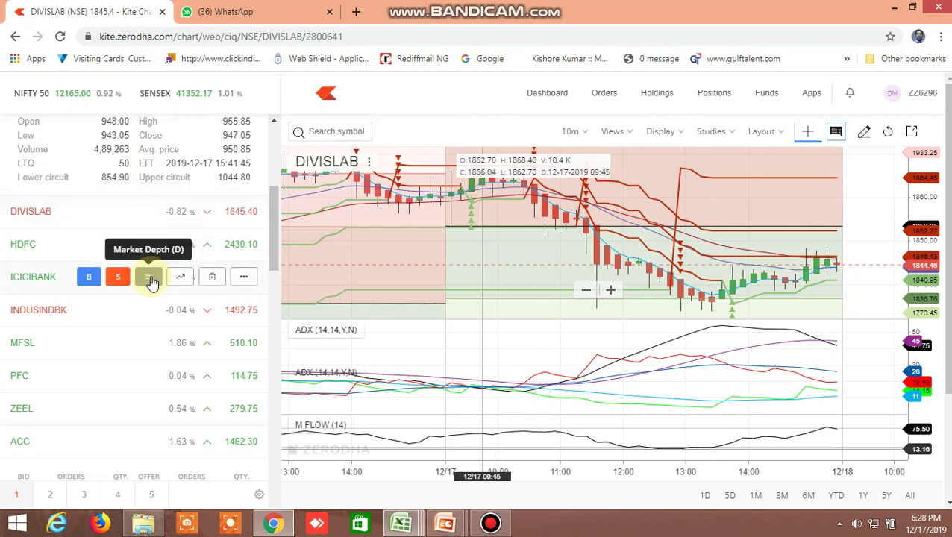